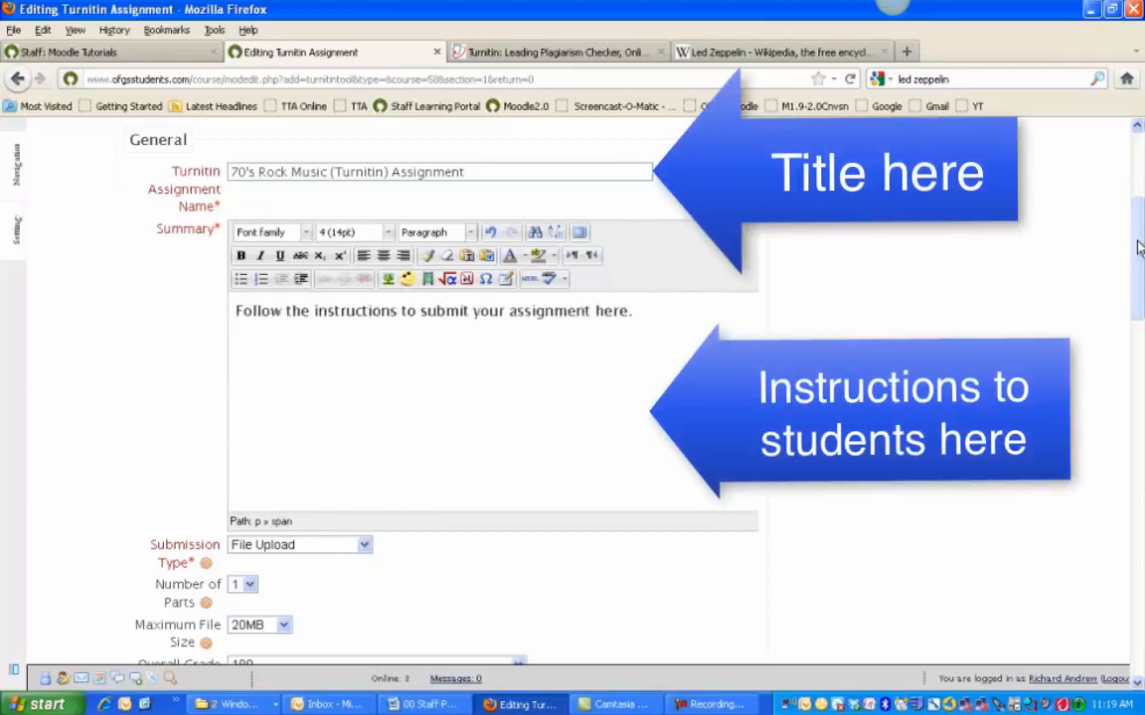
- Set the assignment's submission type to Any Submission Type and its number of parts to 2
{"action": "scroll", "coordinate": [1139, 248], "scroll_direction": "down", "scroll_amount": 5}
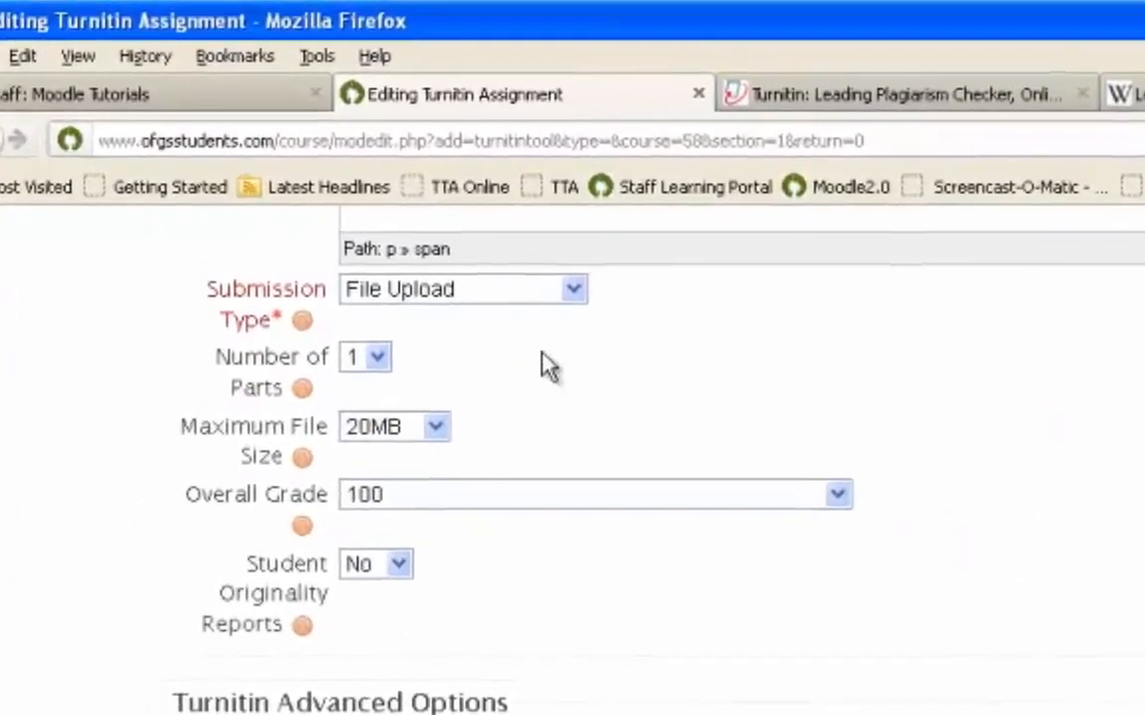
{"action": "left_click", "coordinate": [576, 291]}
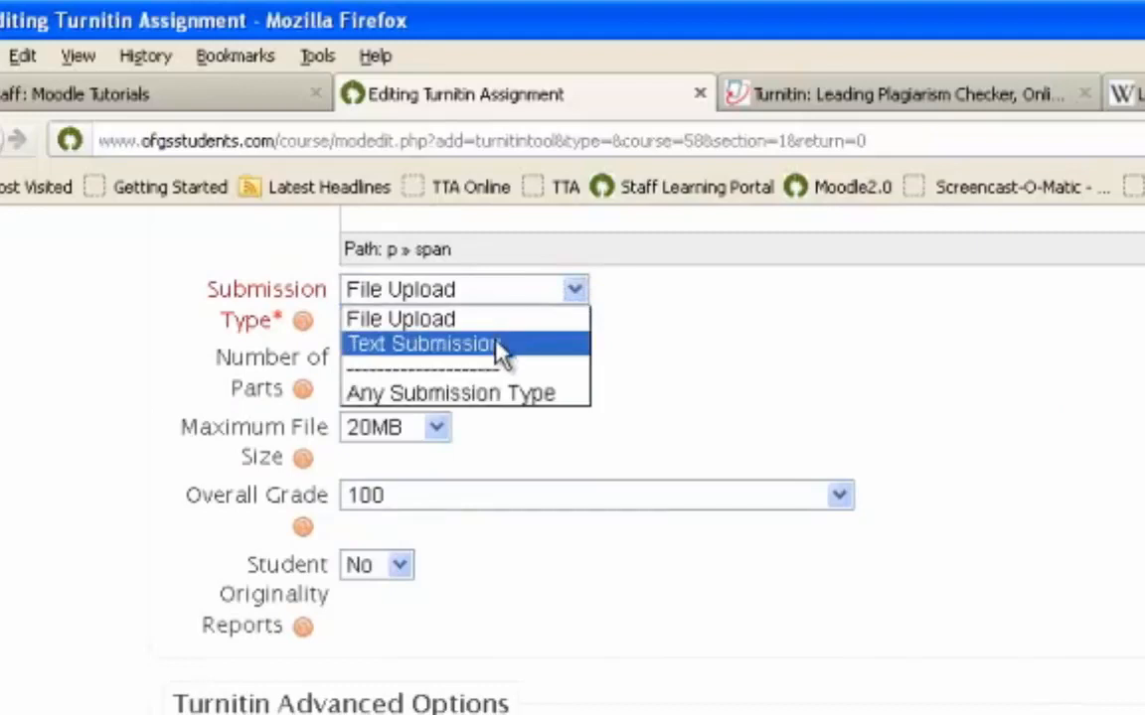
{"action": "left_click", "coordinate": [472, 394]}
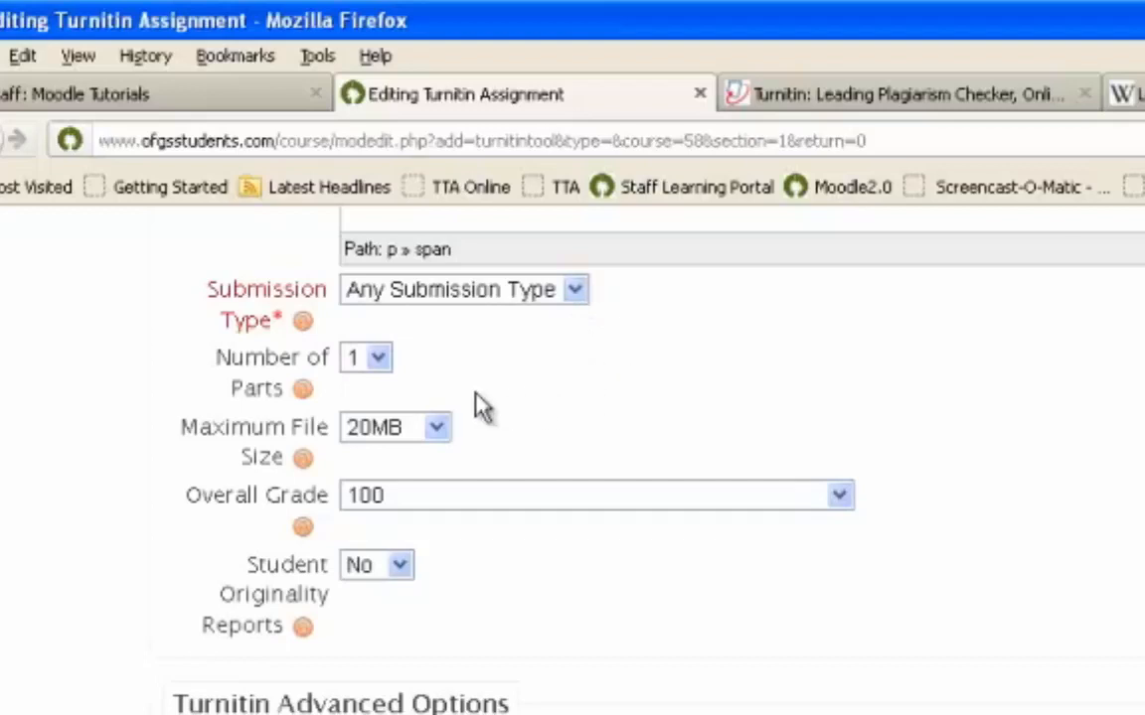
{"action": "left_click", "coordinate": [380, 360]}
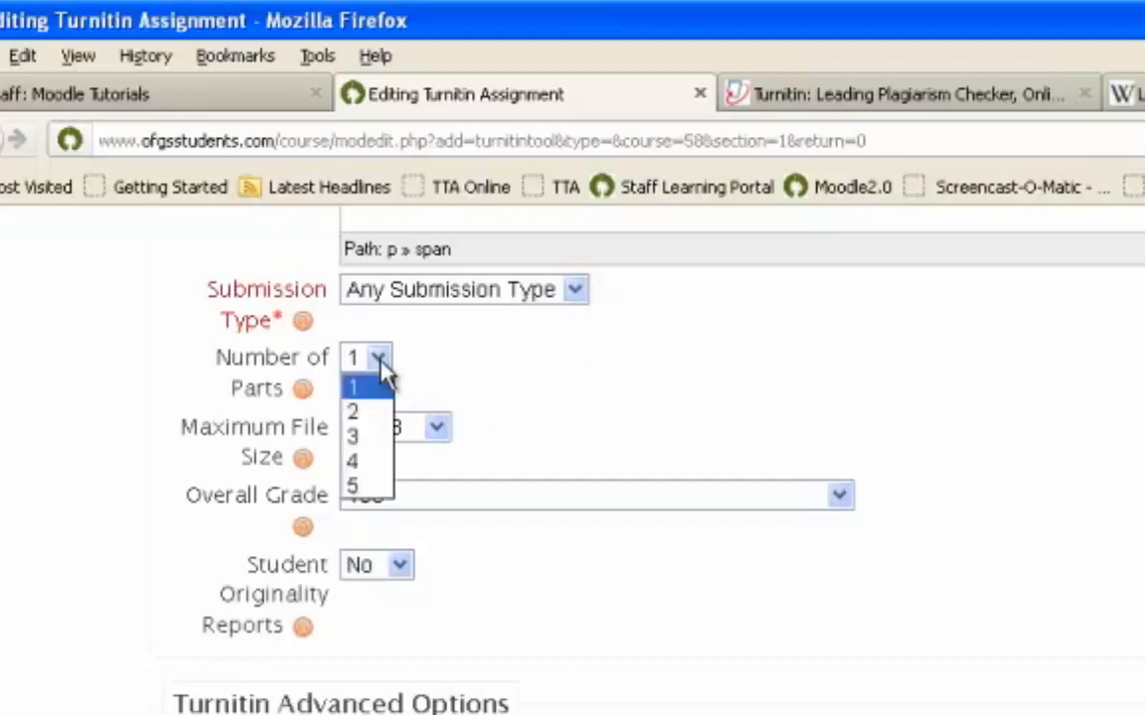
{"action": "left_click", "coordinate": [365, 414]}
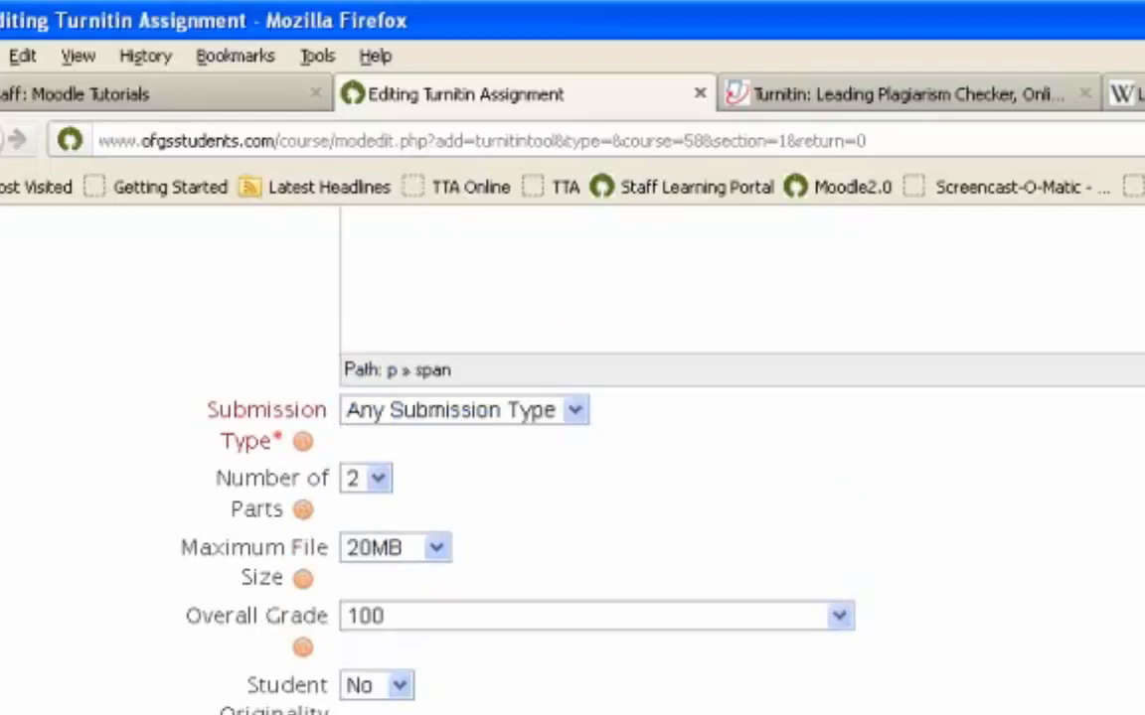
- In the Turnitin advanced options, choose "Generate reports immediately, first report is final" as the report generation speed
{"action": "scroll", "coordinate": [389, 378], "scroll_direction": "down", "scroll_amount": 3}
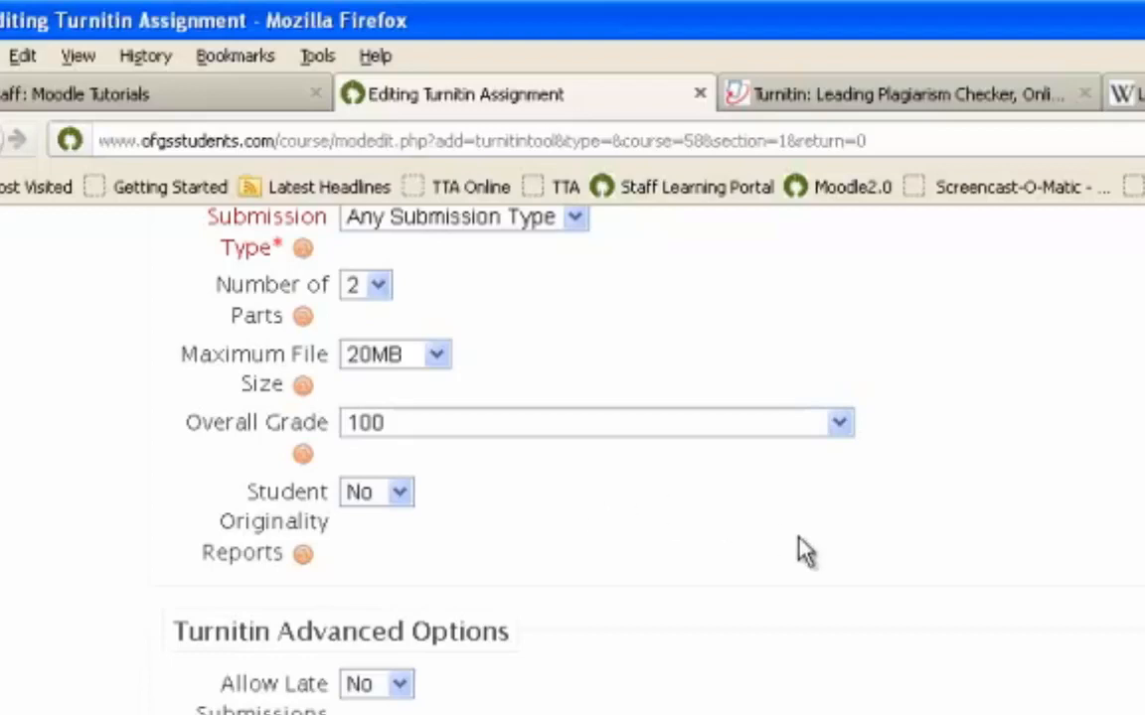
{"action": "scroll", "coordinate": [572, 457], "scroll_direction": "down", "scroll_amount": 5}
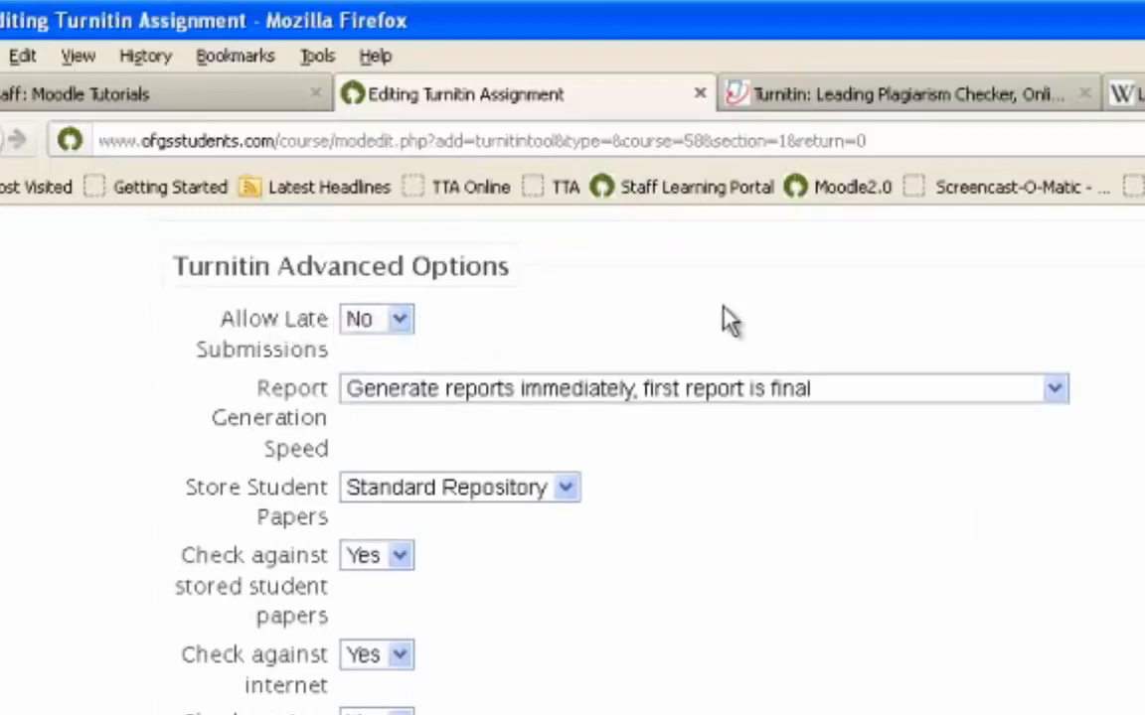
{"action": "left_click", "coordinate": [1058, 390]}
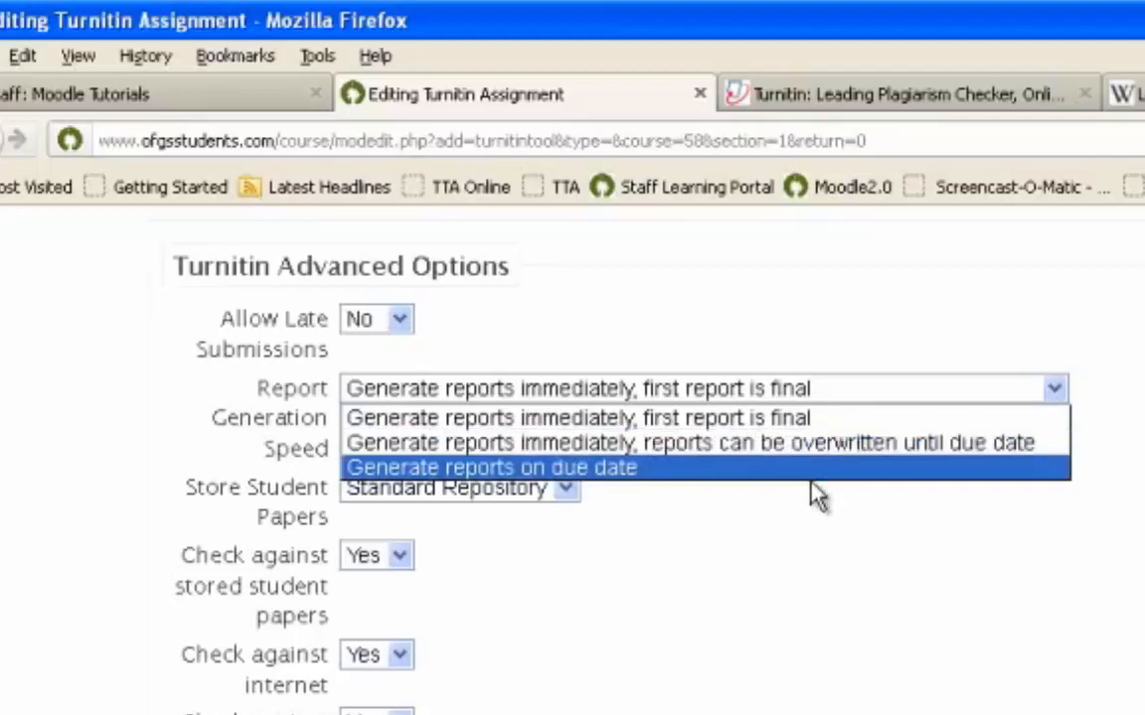
{"action": "left_click", "coordinate": [799, 419]}
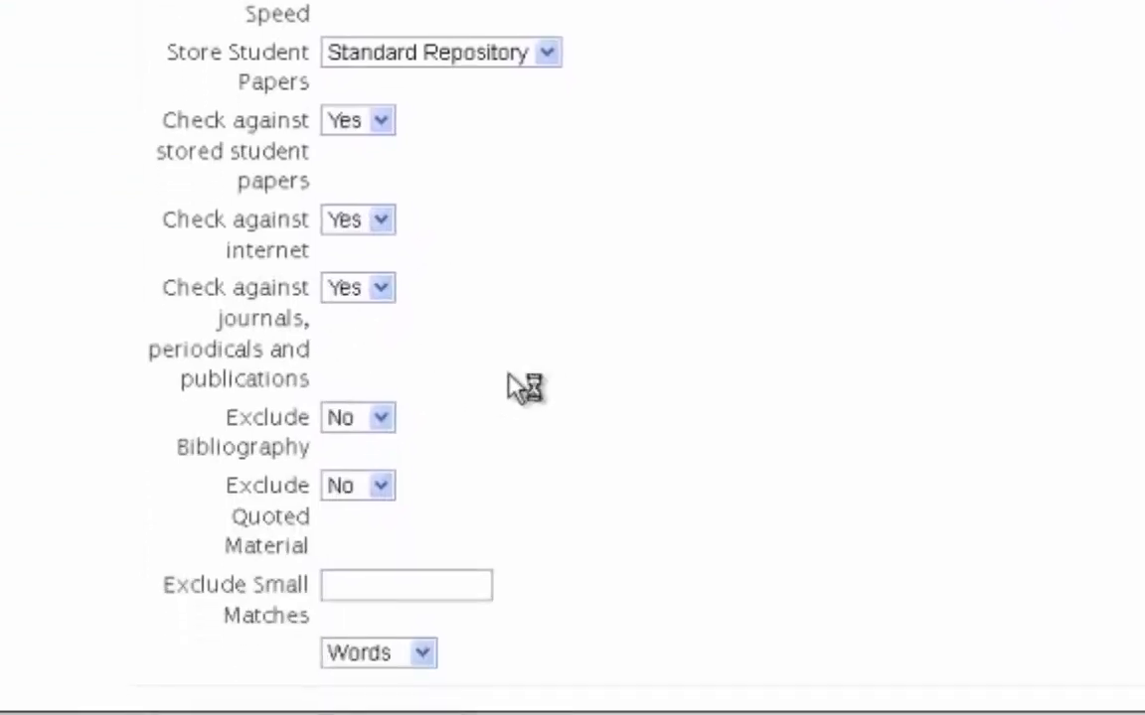
- Check the available choices for excluding the bibliography and for the unit used to exclude small matches
{"action": "left_click", "coordinate": [376, 417]}
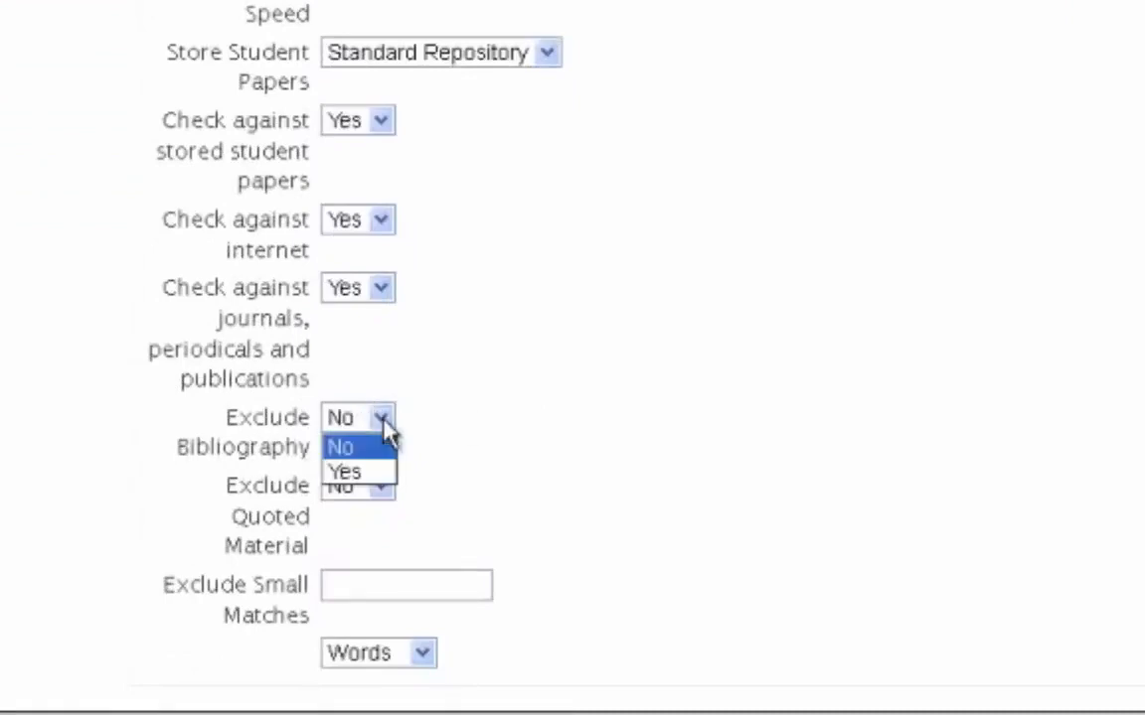
{"action": "left_click", "coordinate": [386, 434]}
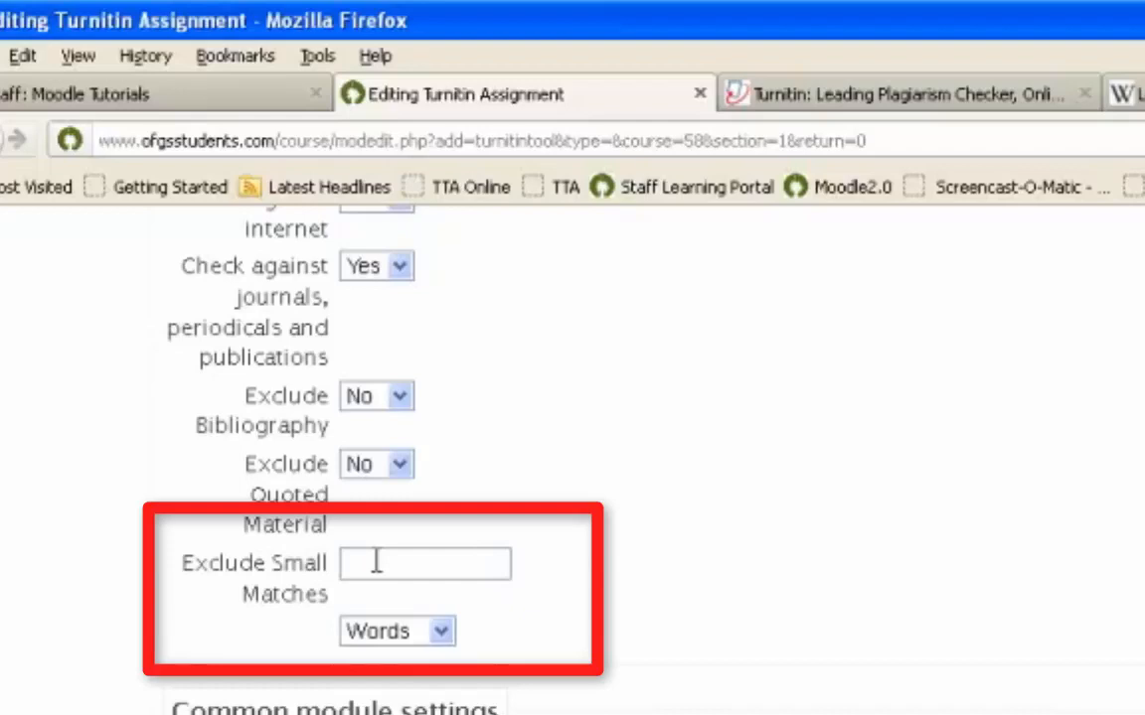
{"action": "left_click", "coordinate": [441, 632]}
{"action": "left_click", "coordinate": [446, 658]}
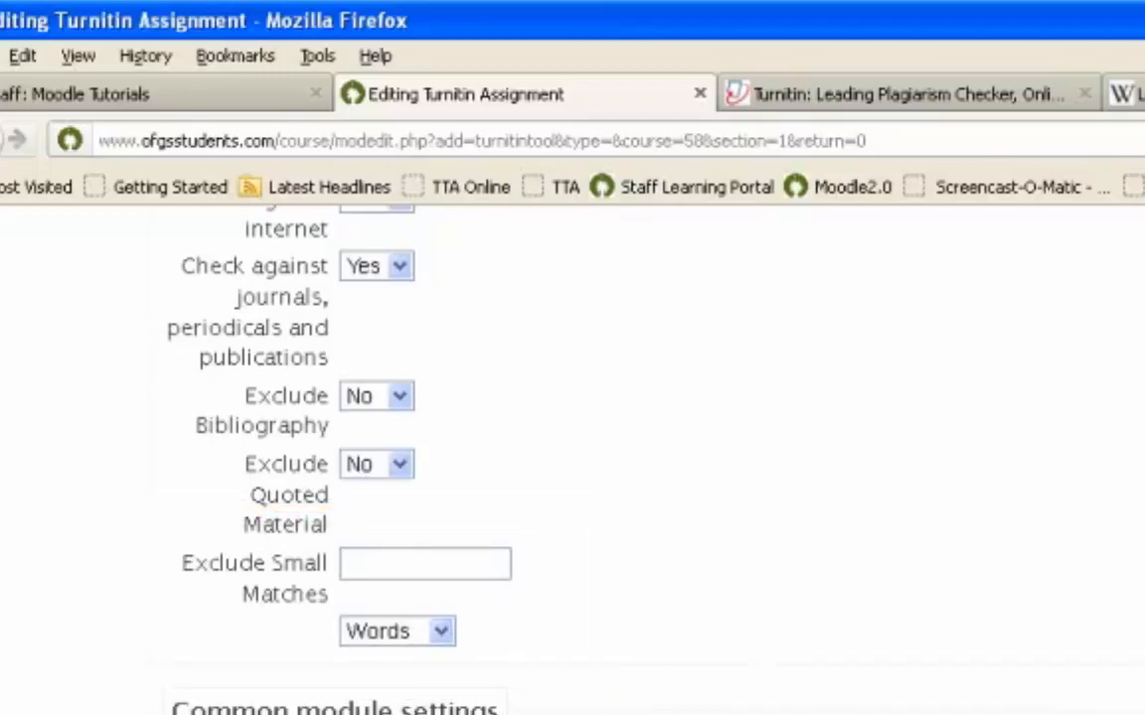
- Save the Turnitin assignment and display it
{"action": "scroll", "coordinate": [1133, 462], "scroll_direction": "down", "scroll_amount": 3}
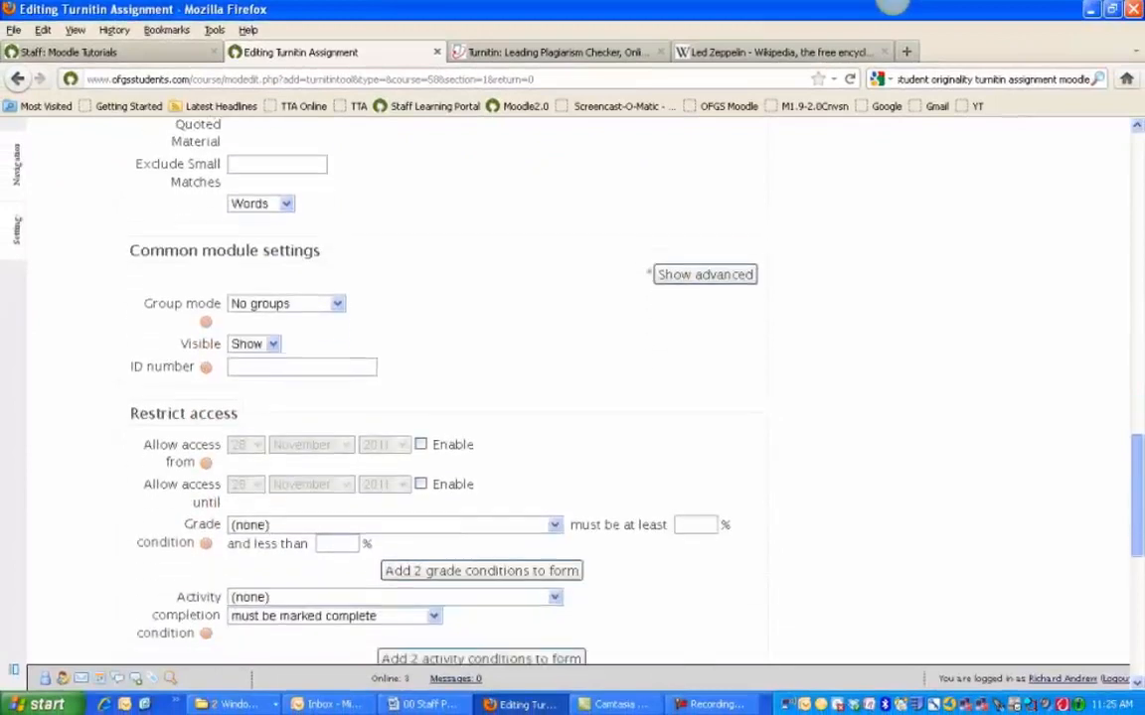
{"action": "scroll", "coordinate": [636, 398], "scroll_direction": "down", "scroll_amount": 8}
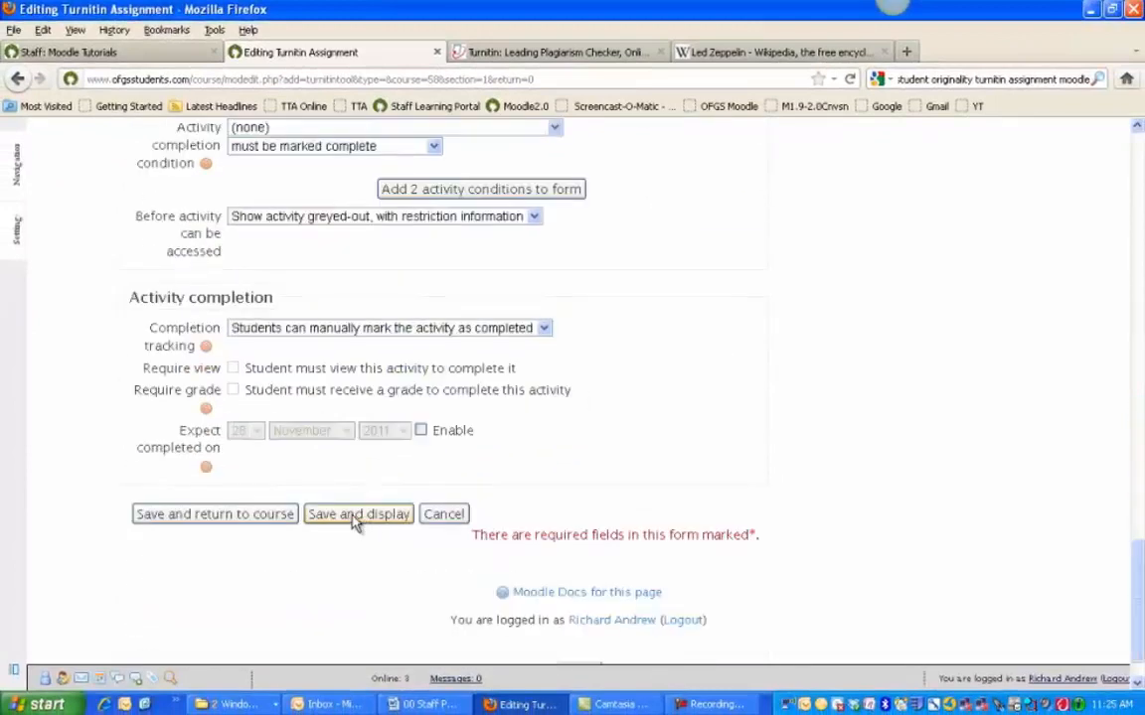
{"action": "left_click", "coordinate": [356, 515]}
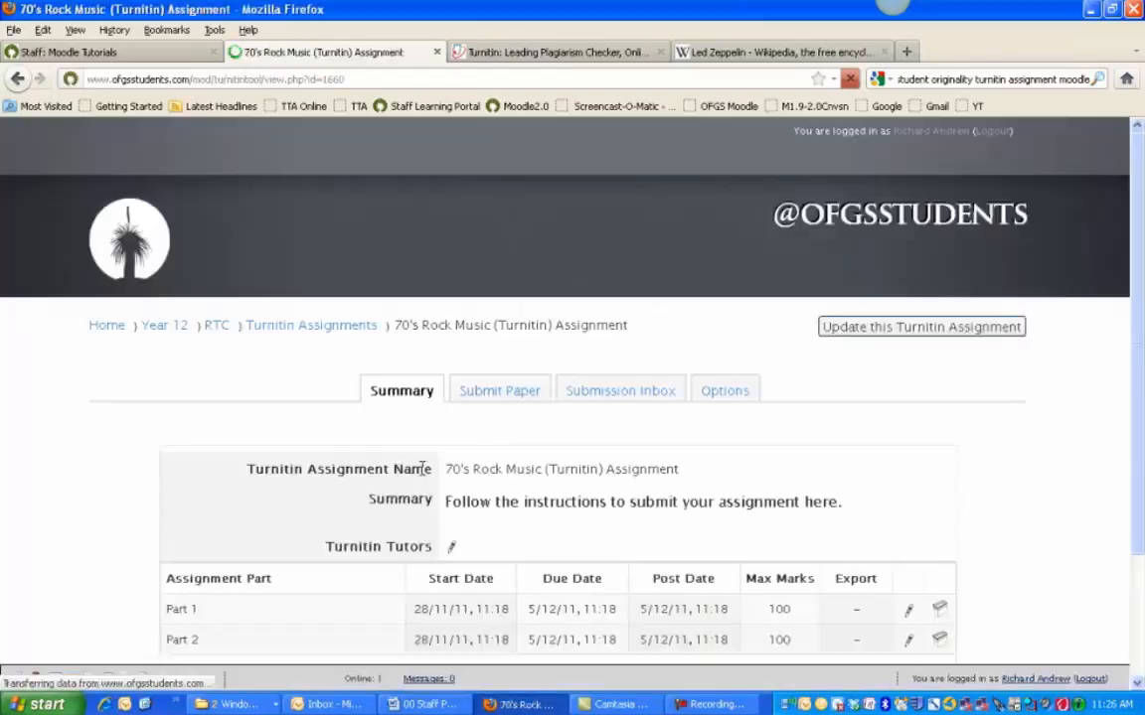
- Review the saved assignment's summary, including the dates and maximum marks of its parts
{"action": "scroll", "coordinate": [1047, 404], "scroll_direction": "down", "scroll_amount": 3}
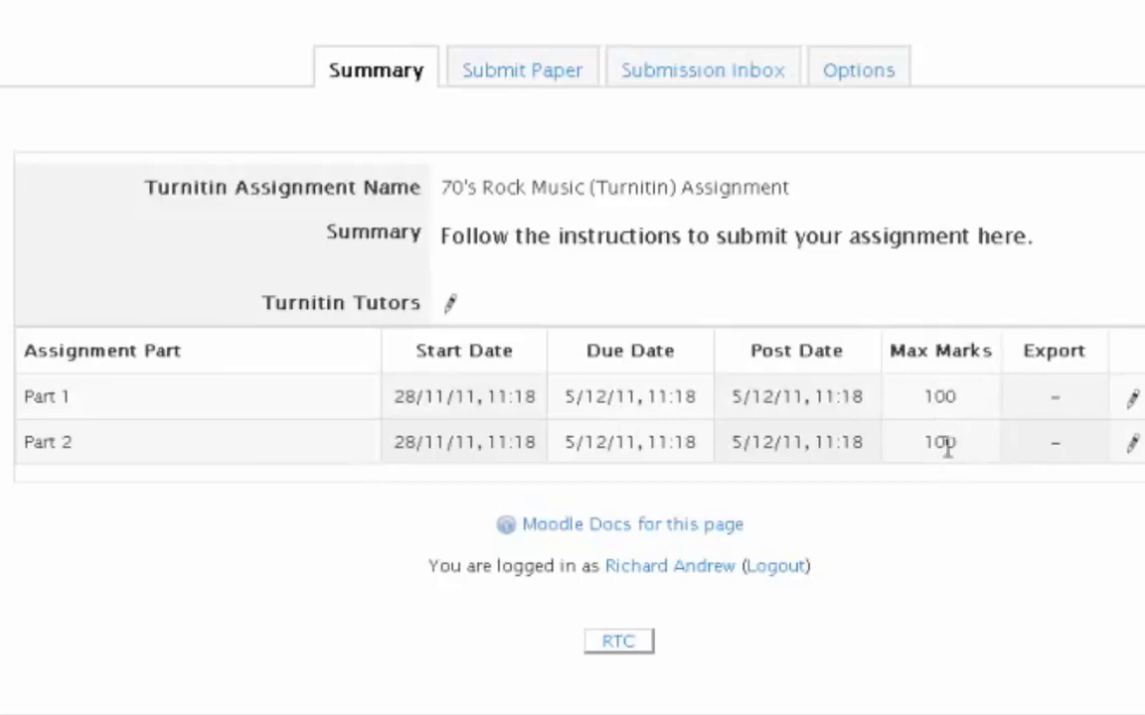
{"action": "left_click", "coordinate": [517, 72]}
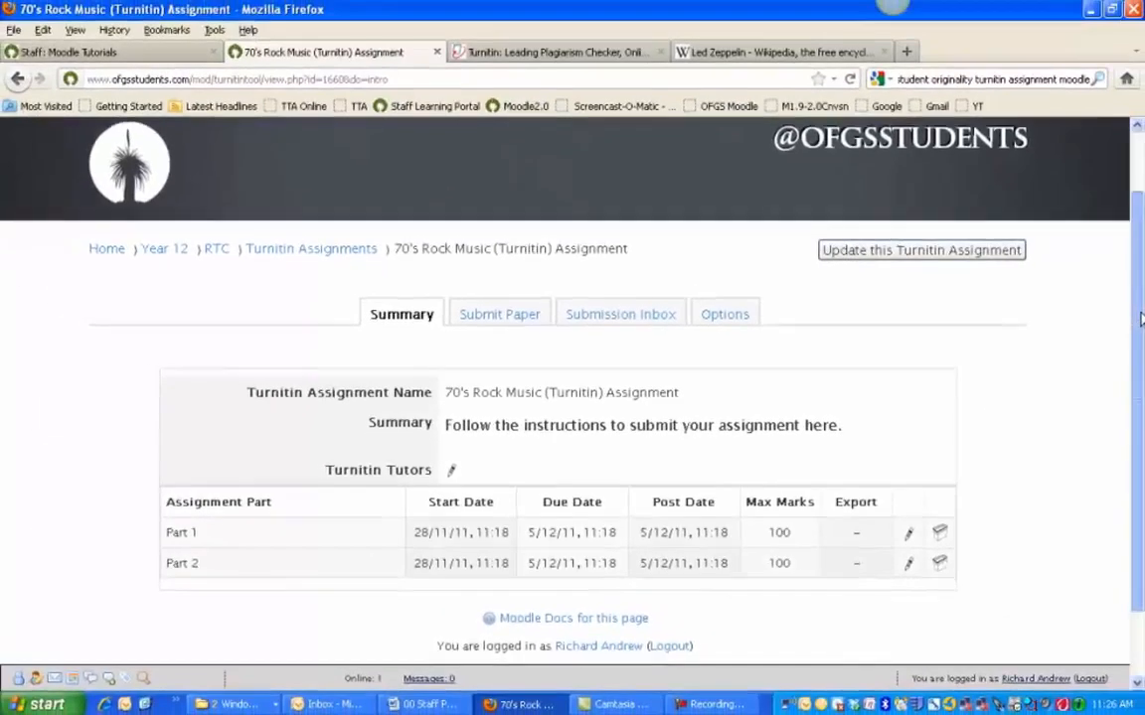
{"action": "left_click_drag", "start_coordinate": [1141, 318], "coordinate": [1141, 333]}
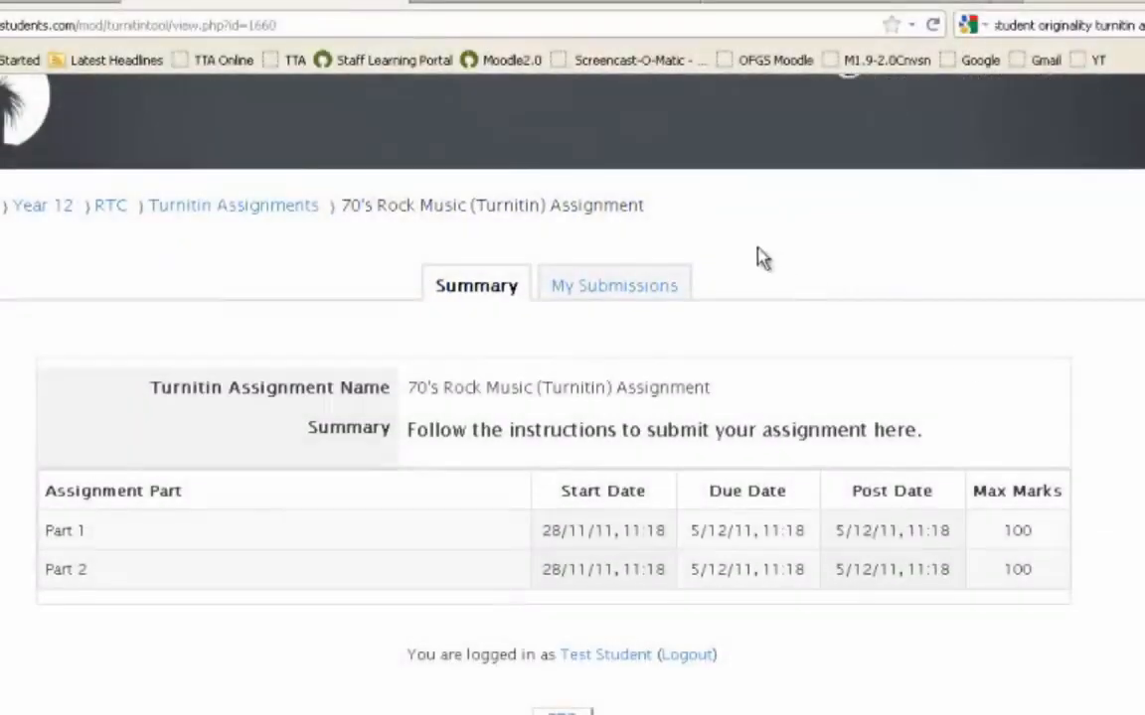
- Open the student's submissions for the assignment and choose Text Submission as the submission type
{"action": "left_click", "coordinate": [613, 298]}
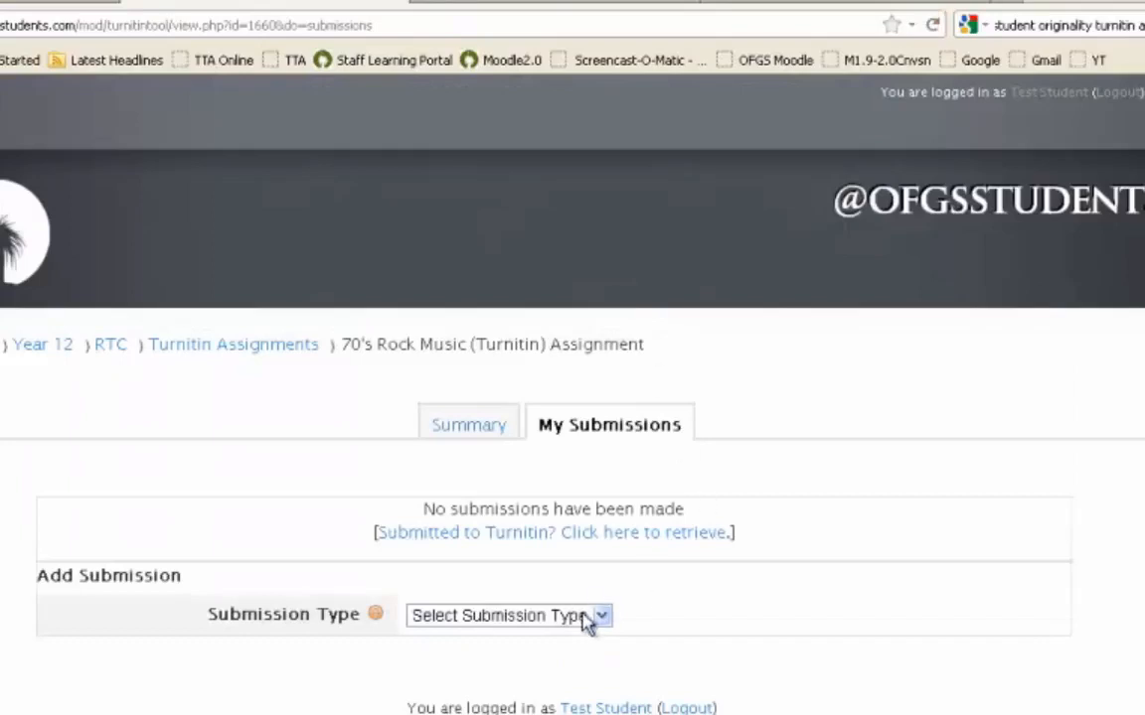
{"action": "left_click", "coordinate": [601, 618]}
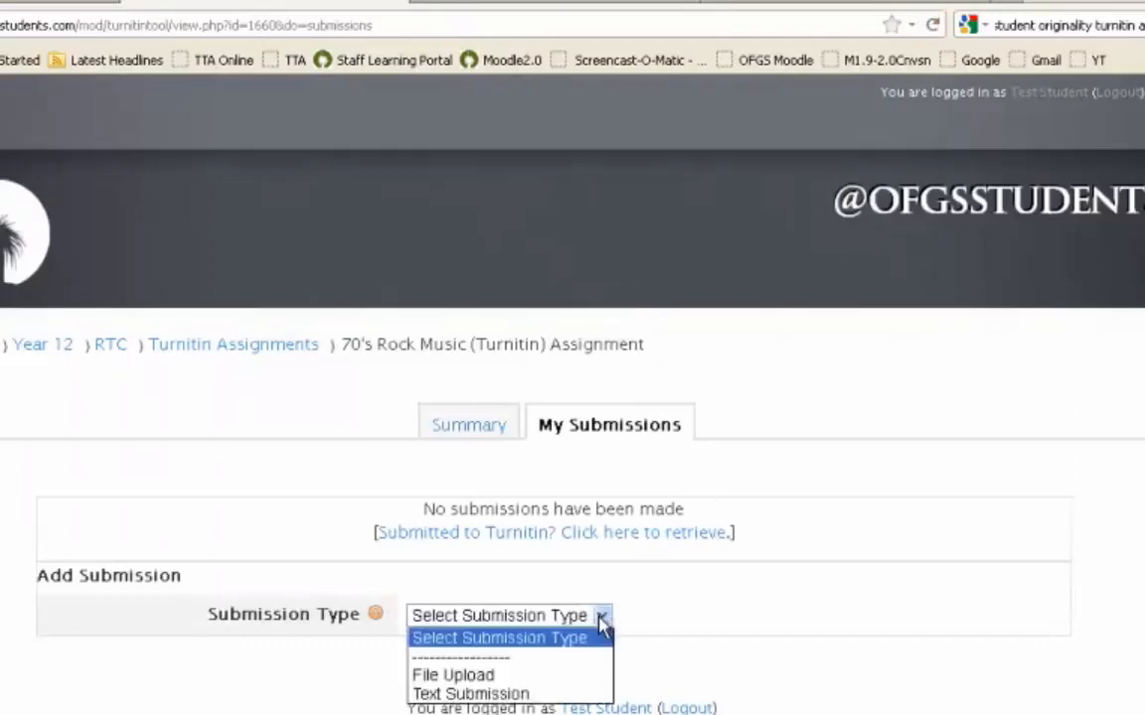
{"action": "left_click", "coordinate": [602, 621]}
{"action": "scroll", "coordinate": [572, 397], "scroll_direction": "down", "scroll_amount": 1}
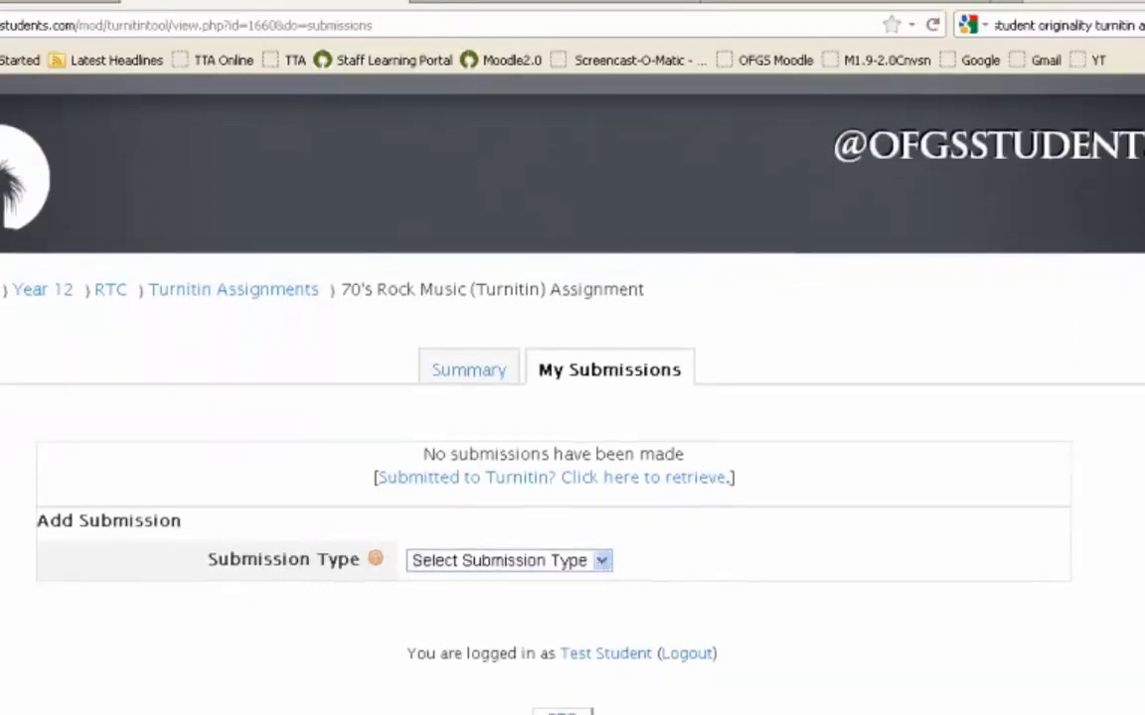
{"action": "left_click", "coordinate": [508, 560]}
{"action": "left_click", "coordinate": [514, 641]}
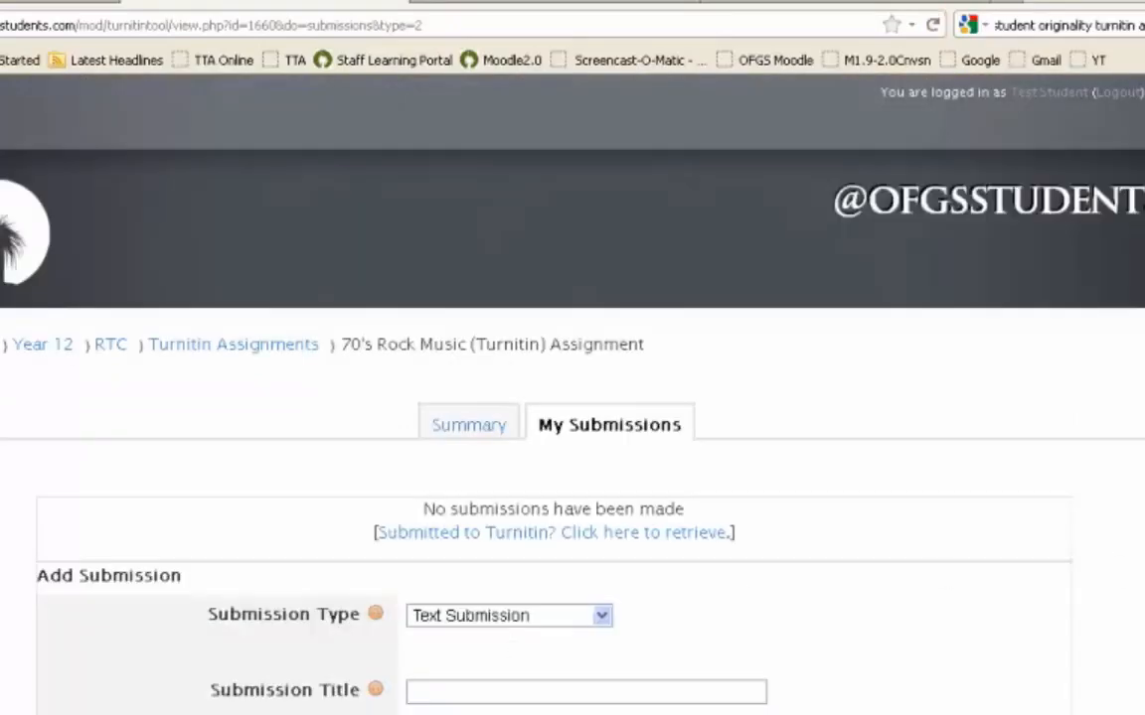
- Title the submission "RA Part 1"
{"action": "scroll", "coordinate": [636, 587], "scroll_direction": "down", "scroll_amount": 4}
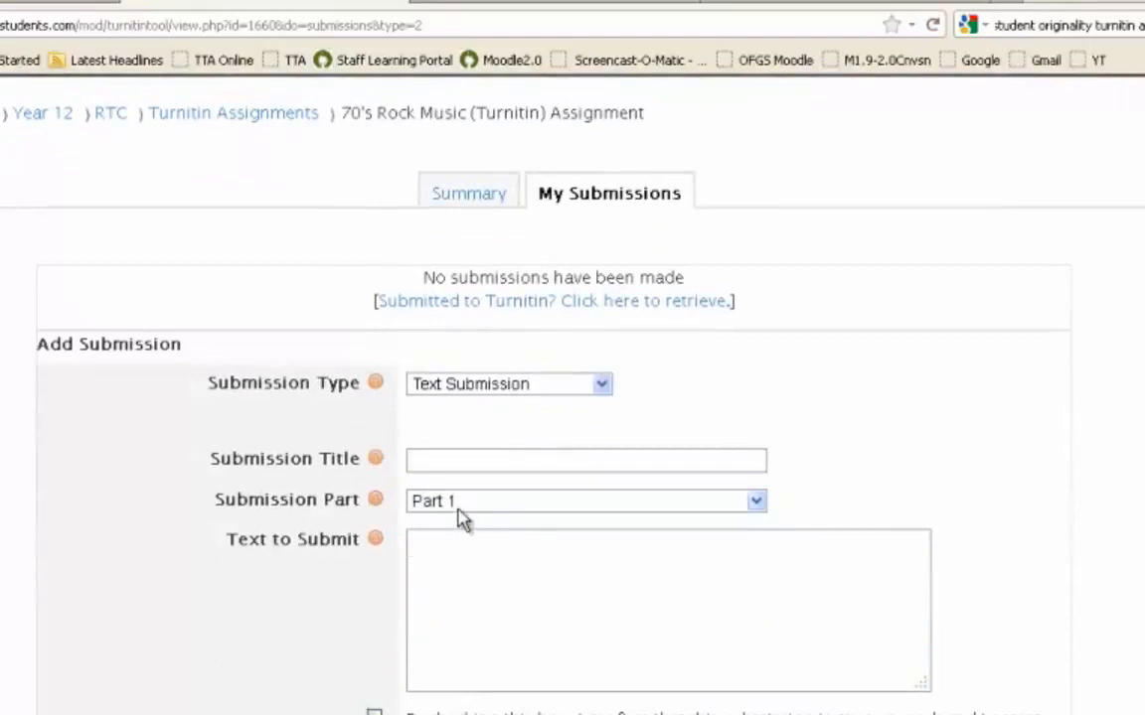
{"action": "left_click", "coordinate": [438, 460]}
{"action": "type", "text": "RA Part 1"}
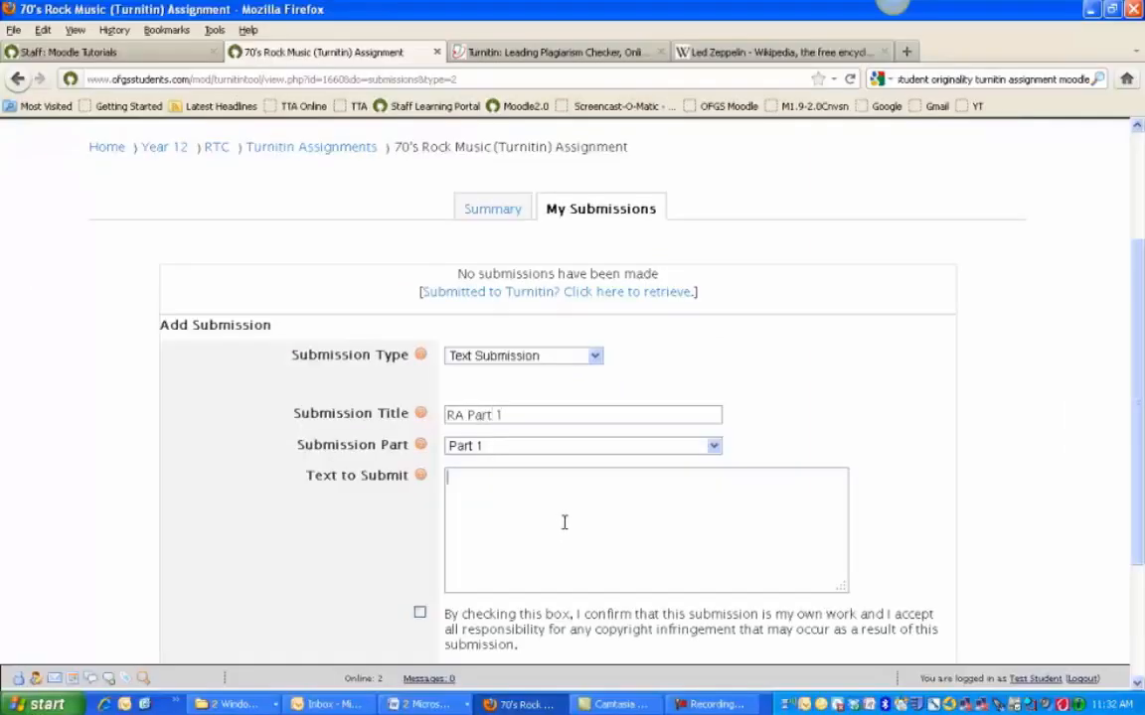
- Enter "My Assignmnet - Led Zeppelin" as the text to submit, followed by the introductory paragraphs copied from the Wikipedia Led Zeppelin article
{"action": "left_click", "coordinate": [721, 54]}
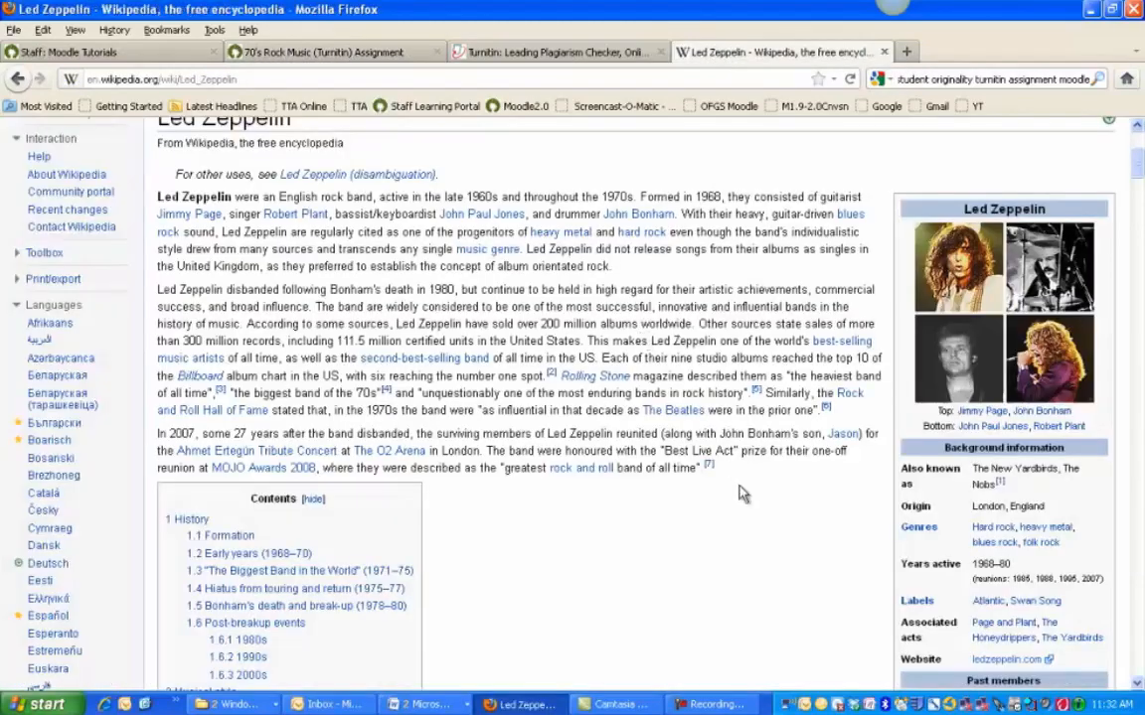
{"action": "left_click_drag", "start_coordinate": [743, 494], "coordinate": [160, 197]}
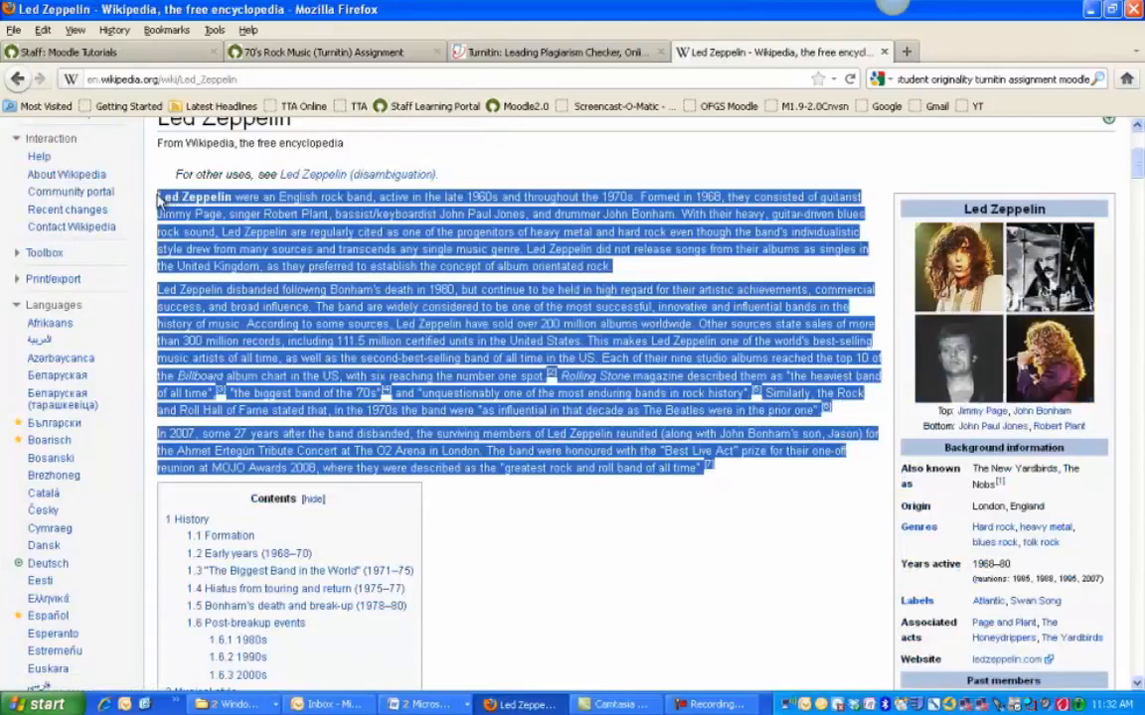
{"action": "left_click", "coordinate": [534, 55]}
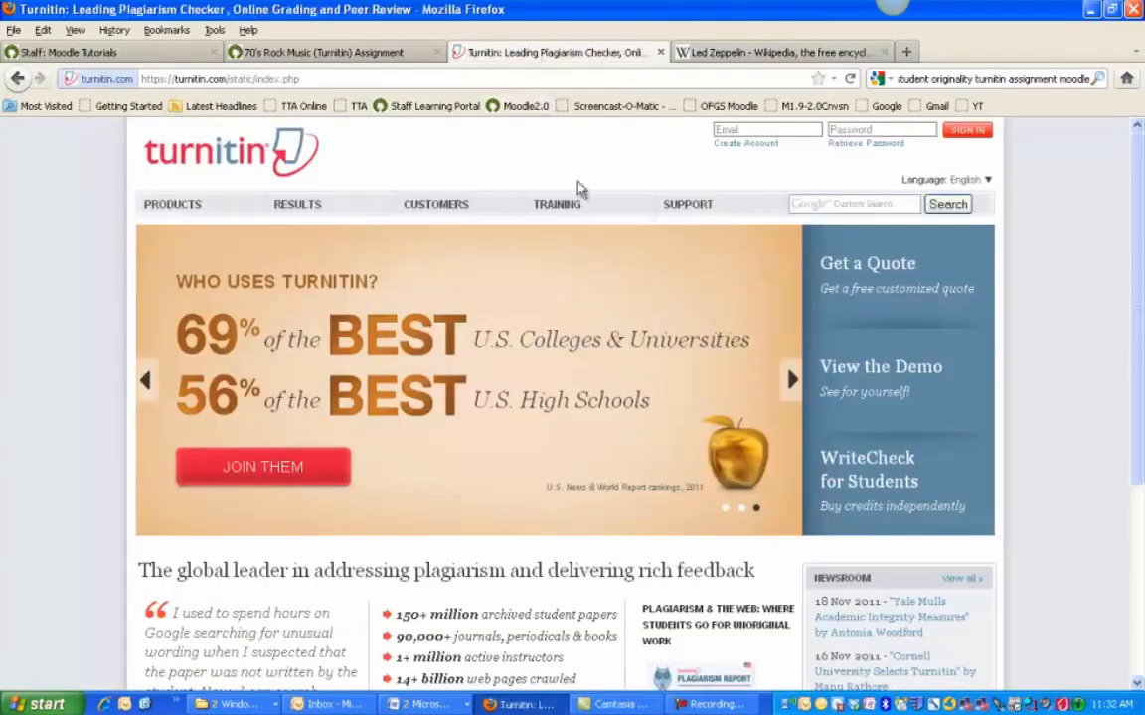
{"action": "left_click", "coordinate": [334, 52]}
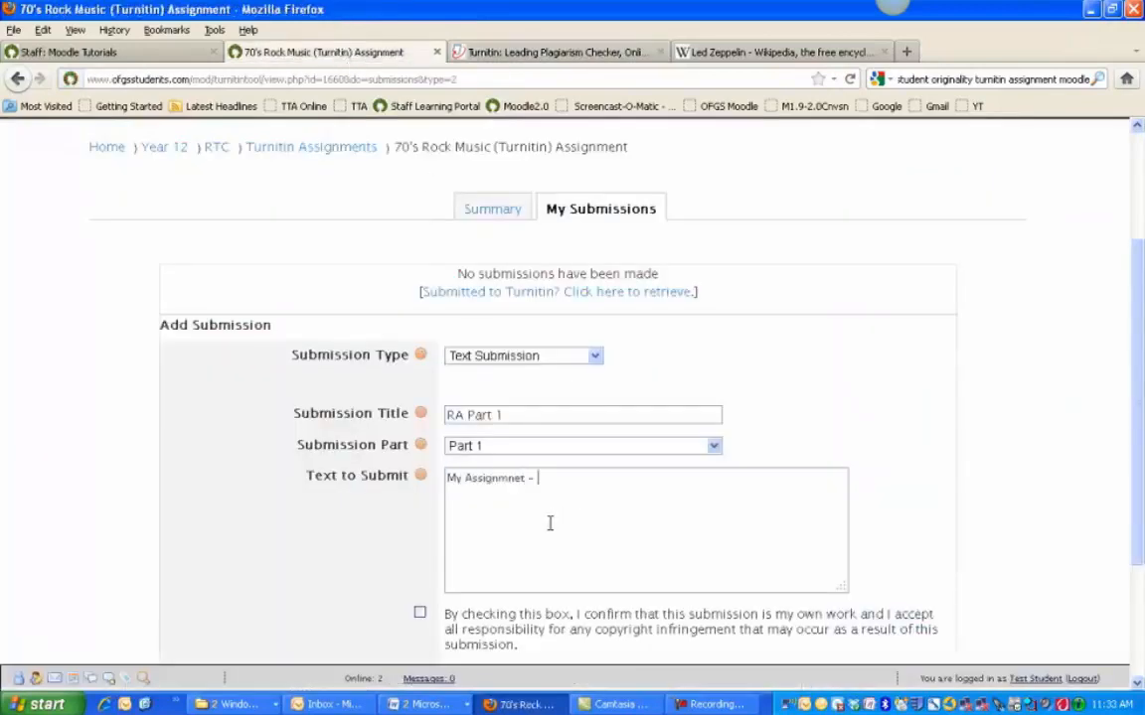
{"action": "key", "text": "Return"}
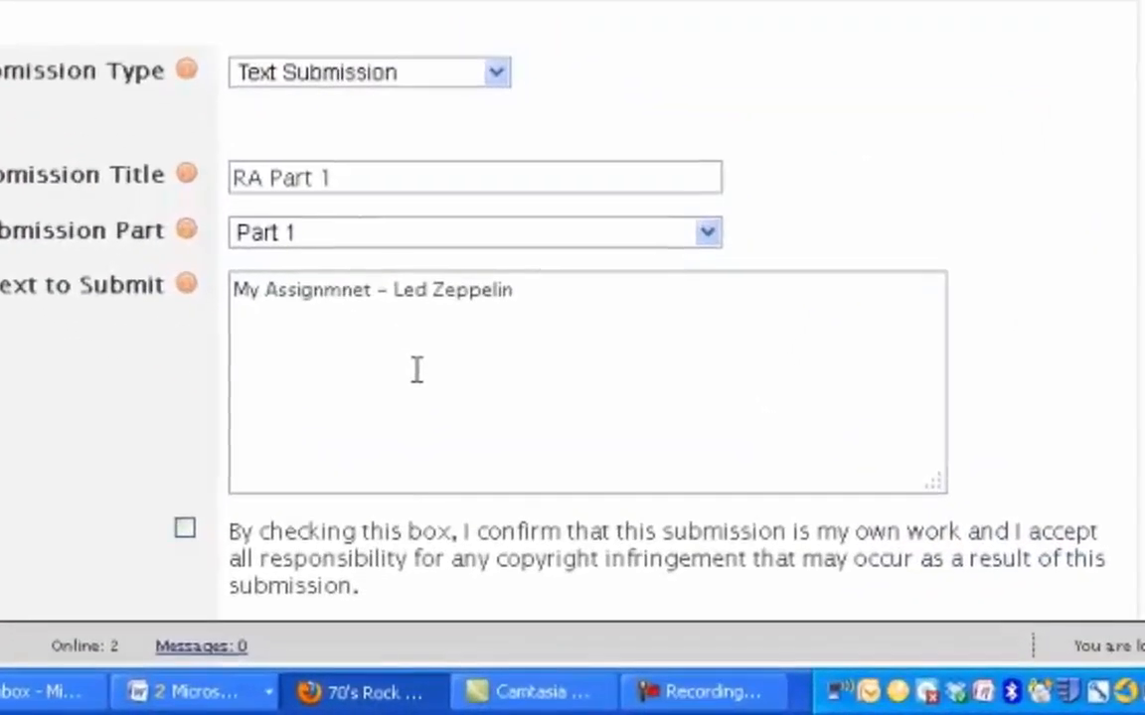
{"action": "key", "text": "ctrl+v"}
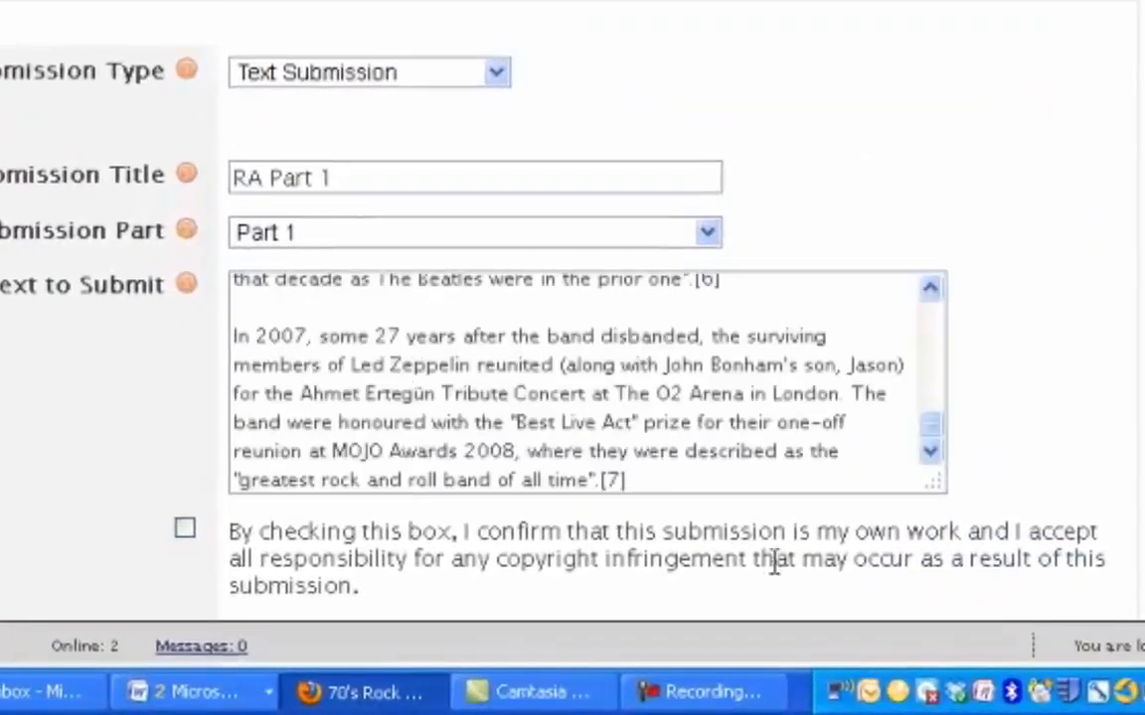
- Look through the pasted text, confirm that the submission is the student's own work, and add the submission
{"action": "middle_click", "coordinate": [932, 416]}
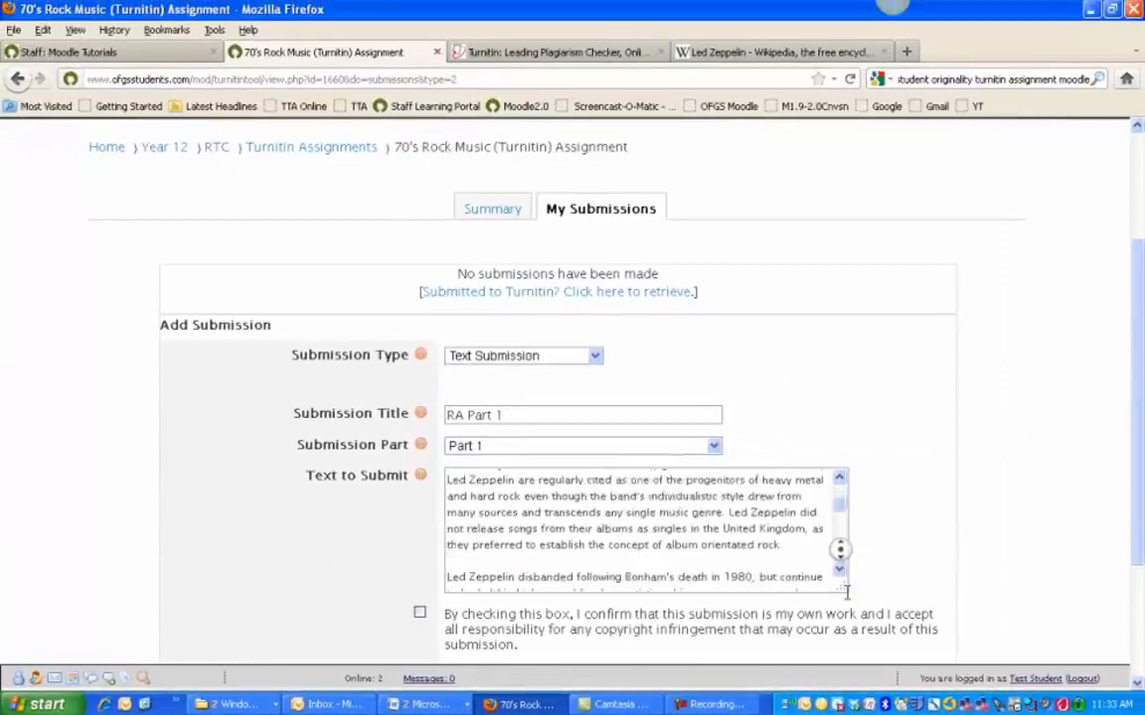
{"action": "middle_click", "coordinate": [943, 488]}
{"action": "left_click_drag", "start_coordinate": [1138, 289], "coordinate": [1143, 360]}
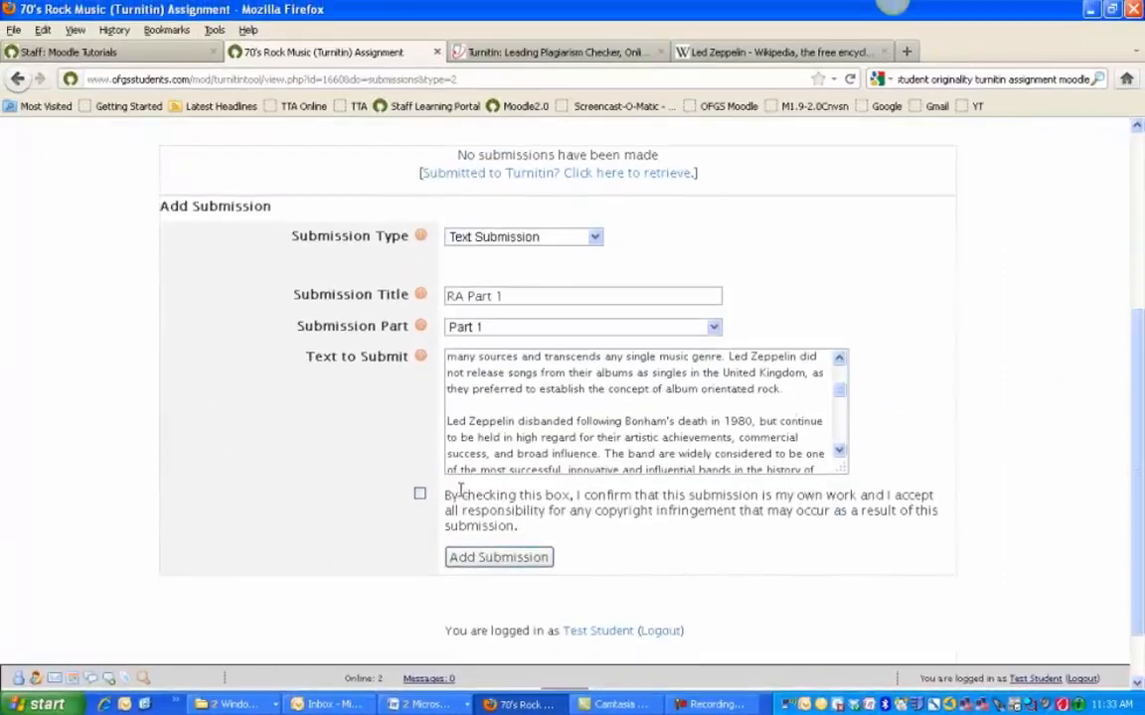
{"action": "left_click", "coordinate": [421, 496]}
{"action": "left_click_drag", "start_coordinate": [1142, 330], "coordinate": [1142, 396]}
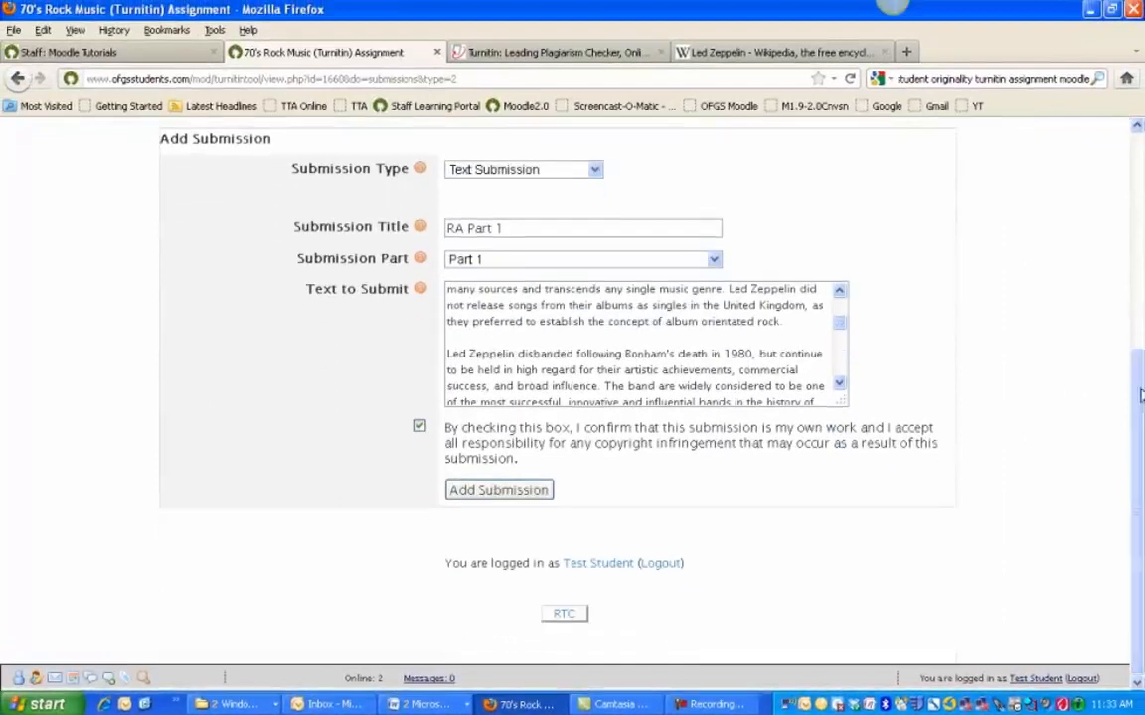
{"action": "left_click", "coordinate": [497, 491]}
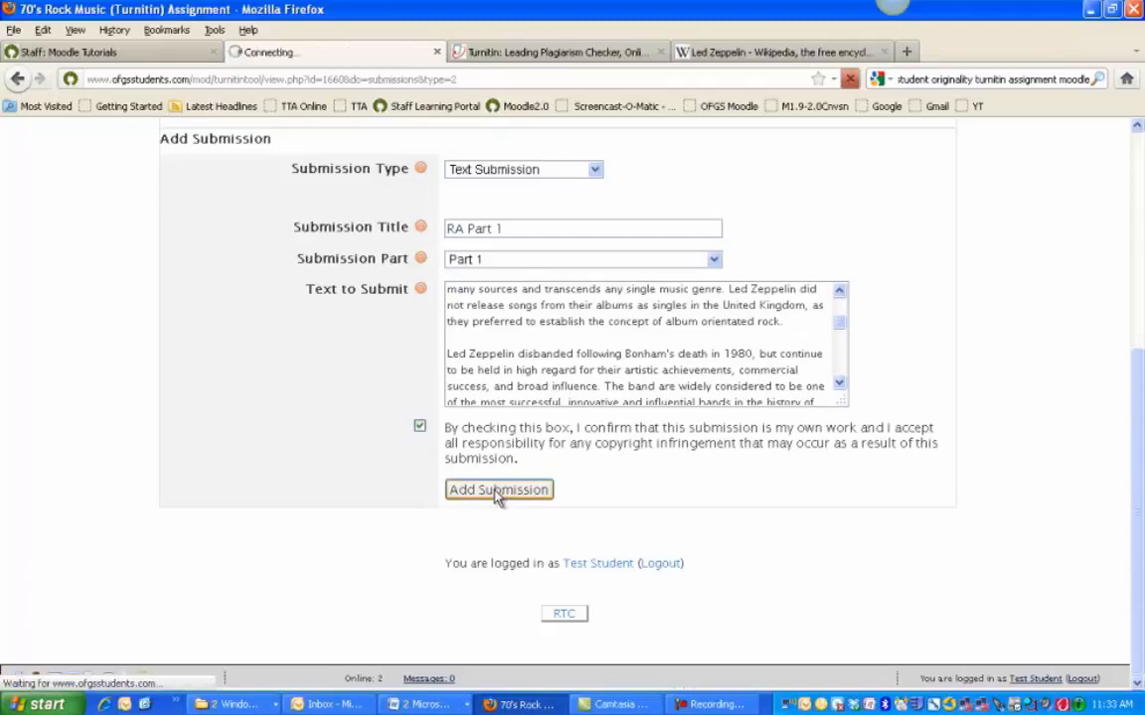
{"action": "left_click", "coordinate": [497, 492]}
{"action": "left_click", "coordinate": [502, 529]}
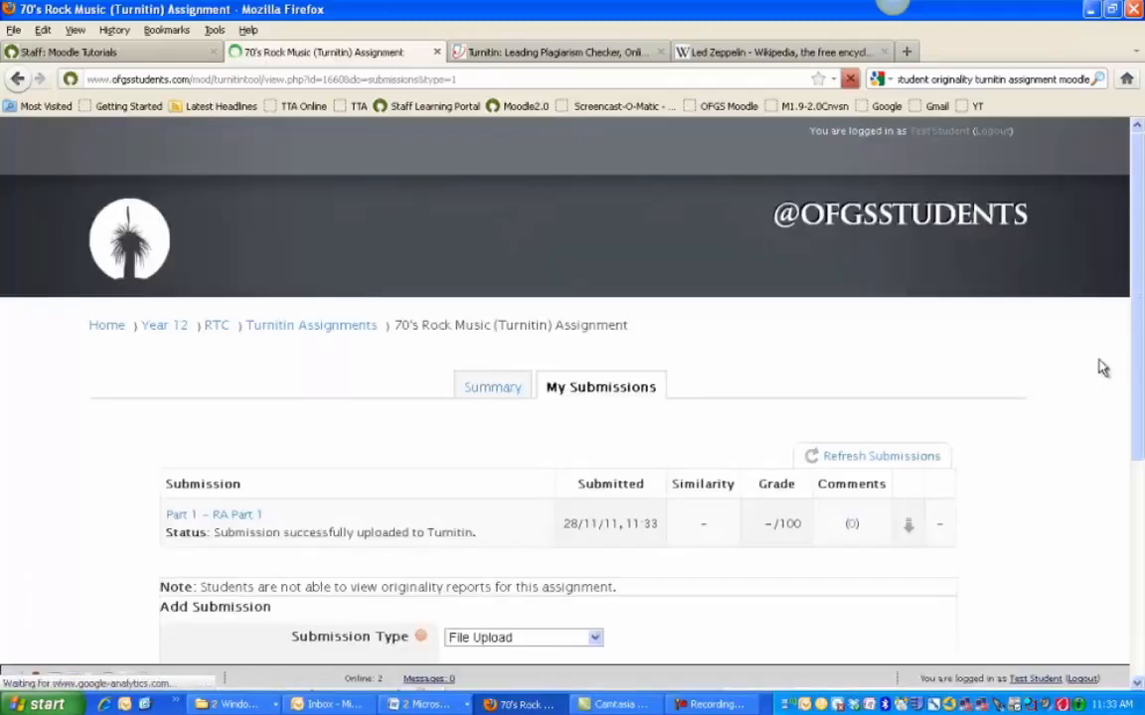
- Set the submission part to Part 2 and title the file upload "RA Part 2"
{"action": "scroll", "coordinate": [597, 477], "scroll_direction": "down", "scroll_amount": 4}
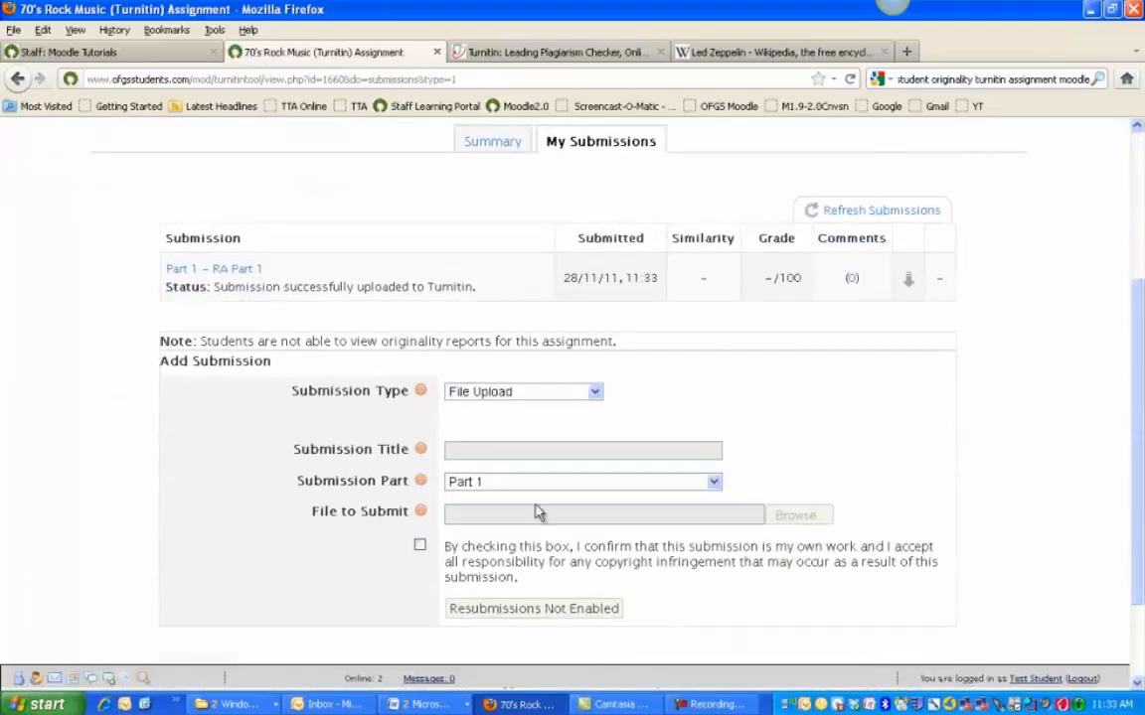
{"action": "left_click", "coordinate": [714, 482]}
{"action": "left_click", "coordinate": [669, 515]}
{"action": "type", "text": "RA Part 2"}
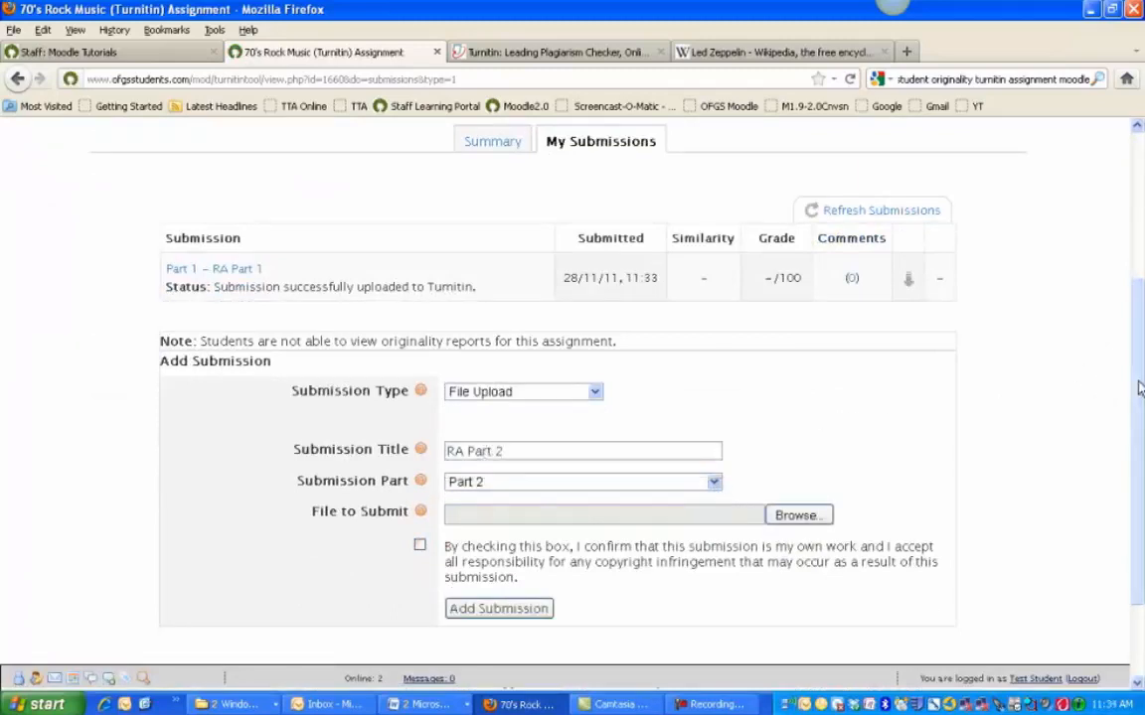
- Switch to Word to look through the first student's 70's Rock Music Assignment document, and return to the submission form in Firefox
{"action": "scroll", "coordinate": [1138, 387], "scroll_direction": "down", "scroll_amount": 2}
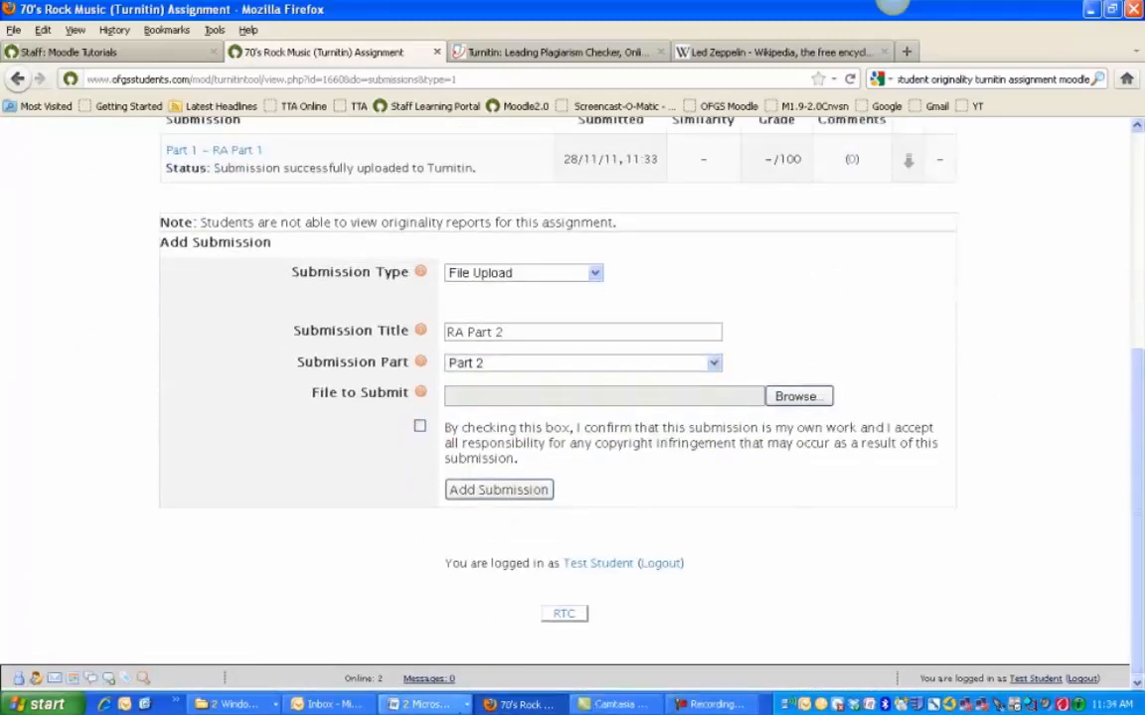
{"action": "left_click", "coordinate": [425, 704]}
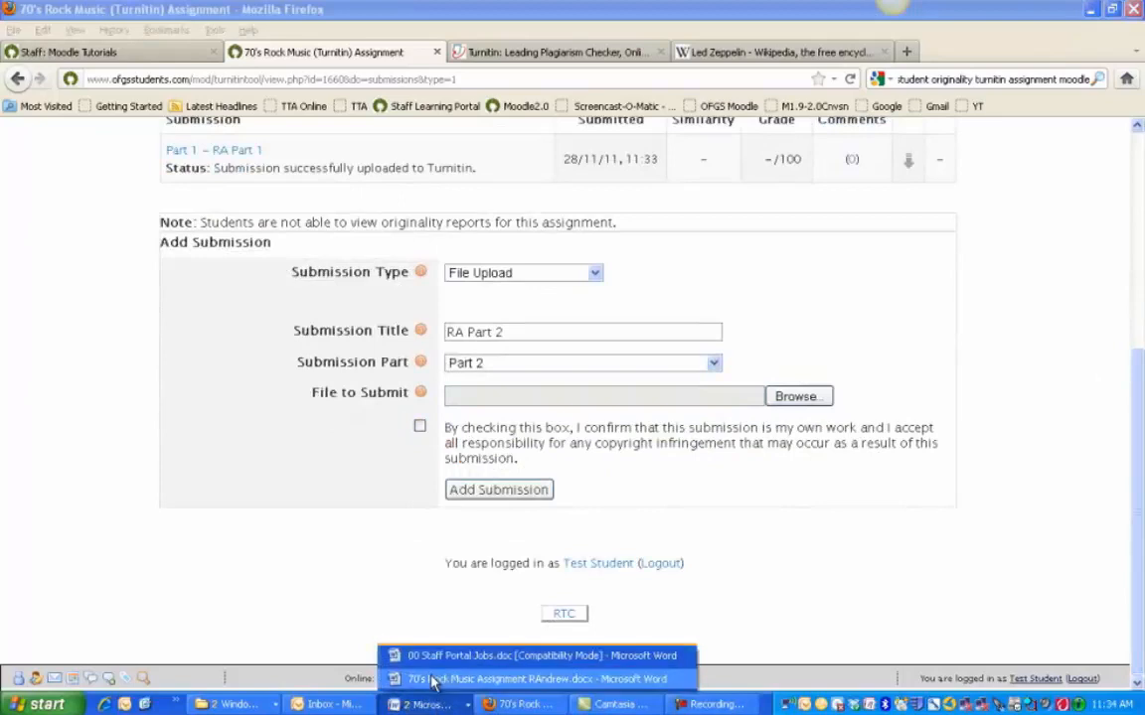
{"action": "left_click", "coordinate": [437, 678]}
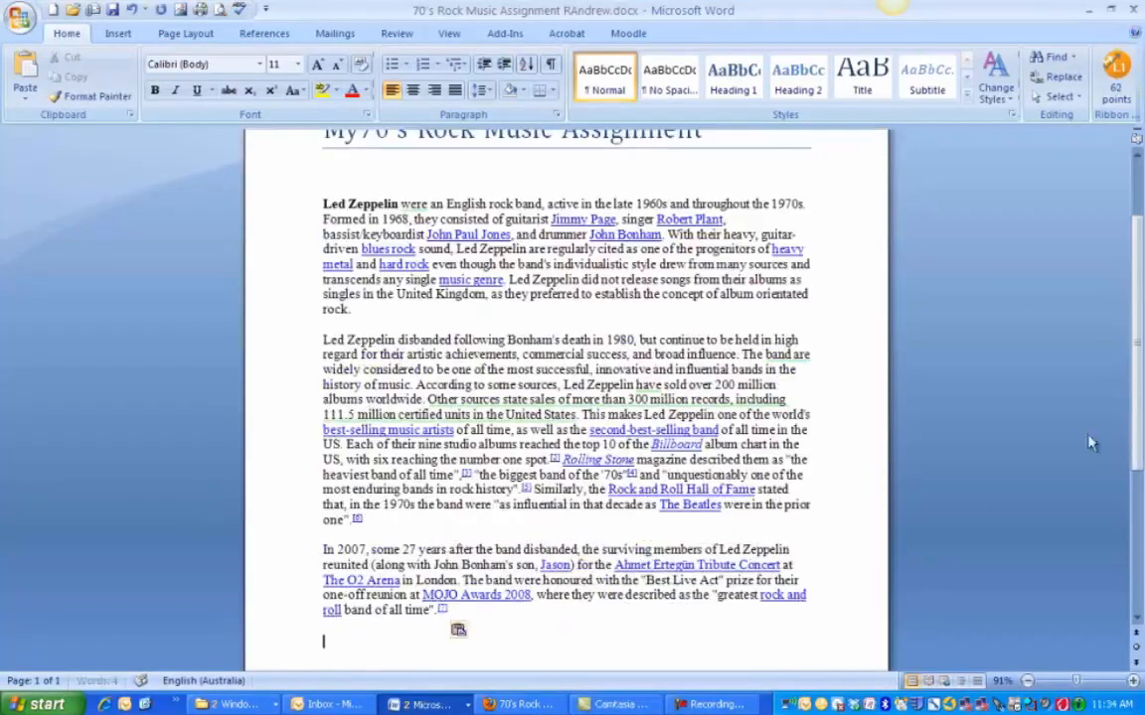
{"action": "left_click_drag", "start_coordinate": [1140, 409], "coordinate": [1142, 447]}
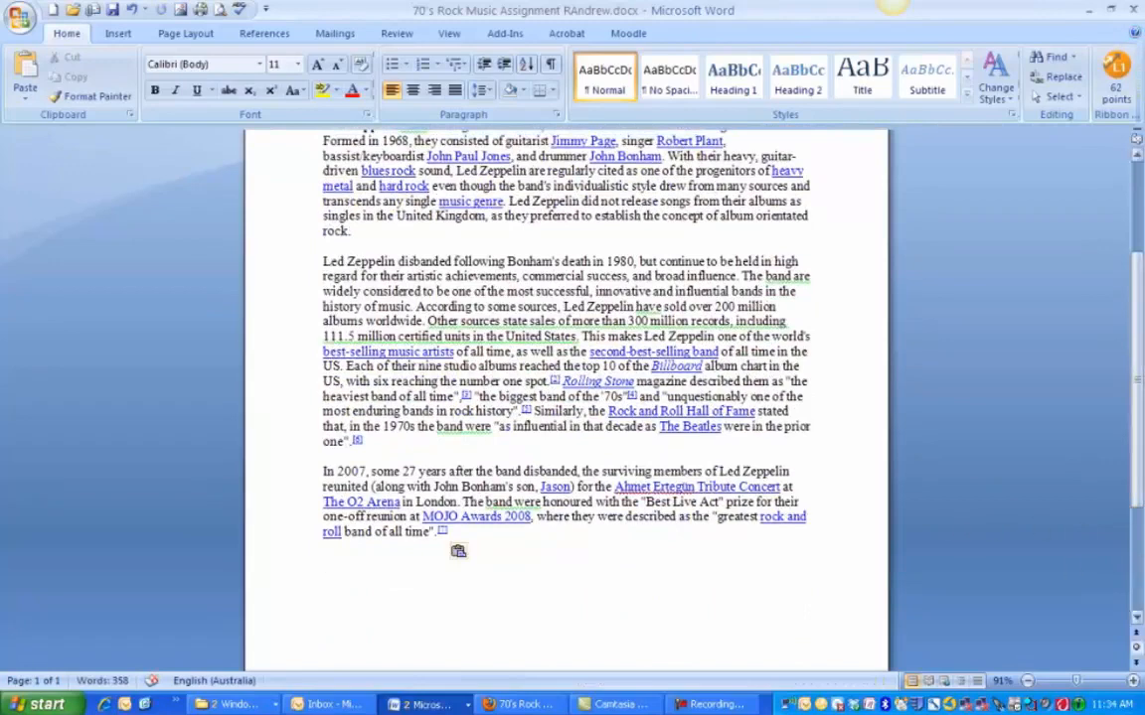
{"action": "left_click", "coordinate": [520, 704]}
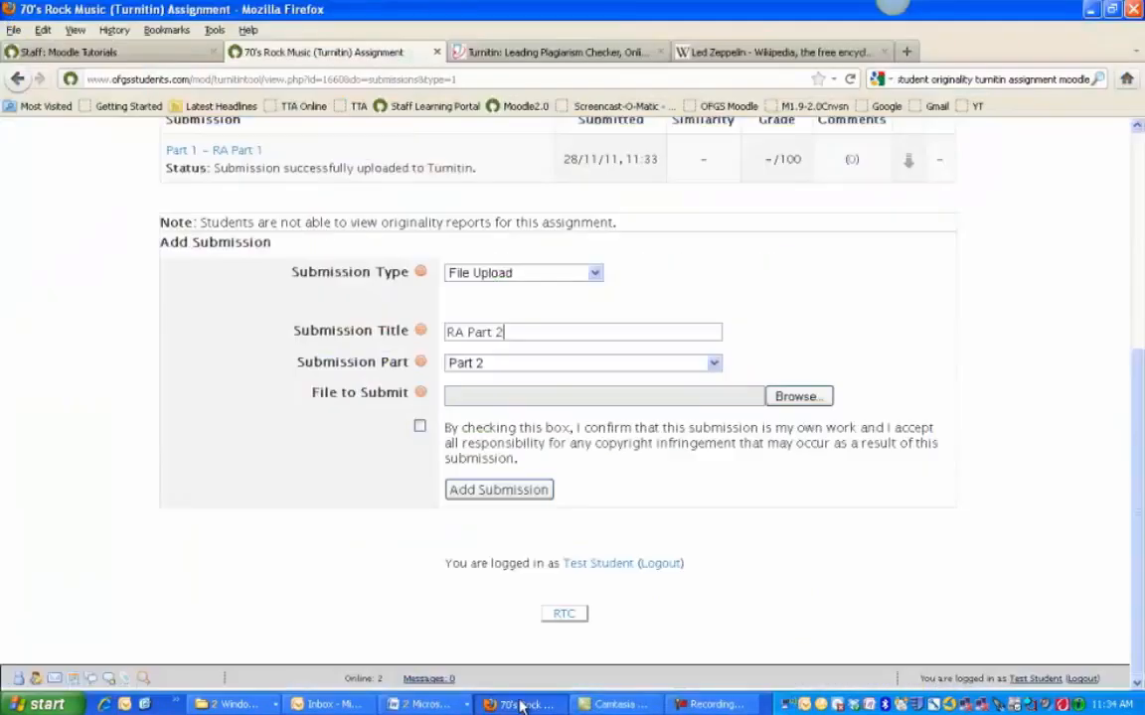
- Attach the first student's 70's Rock Music Assignment document, confirm that it is the student's own work, and add the Part 2 submission
{"action": "left_click", "coordinate": [790, 398]}
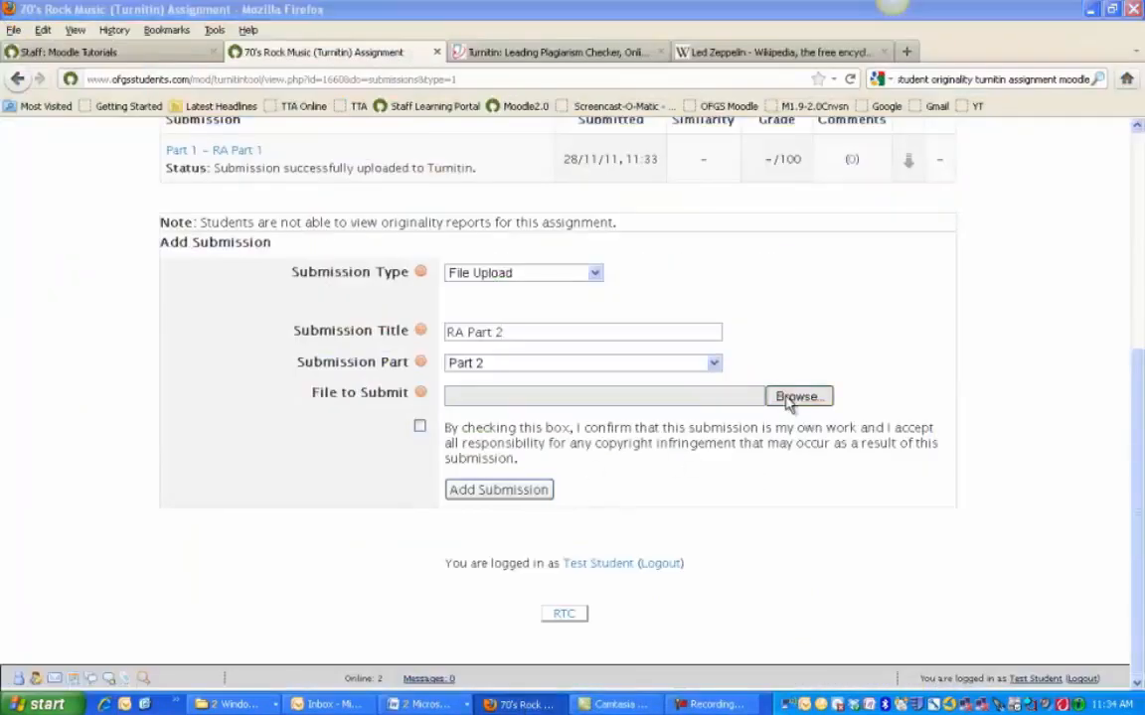
{"action": "left_click", "coordinate": [412, 196]}
{"action": "left_click", "coordinate": [460, 355]}
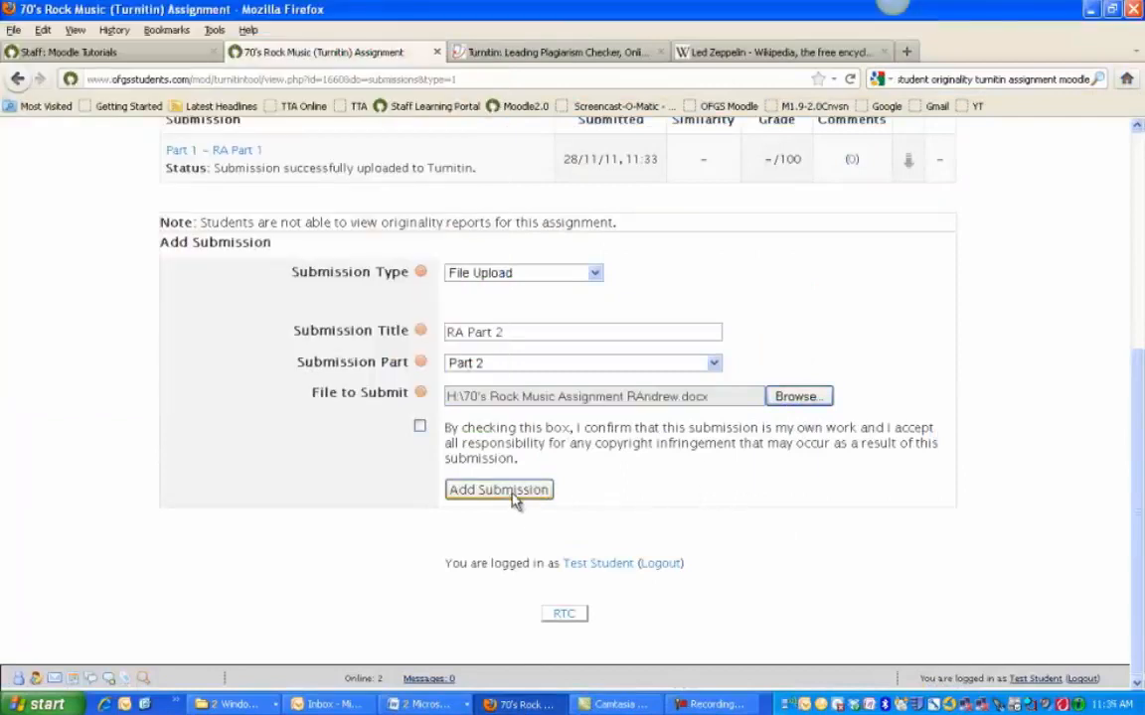
{"action": "left_click", "coordinate": [419, 428]}
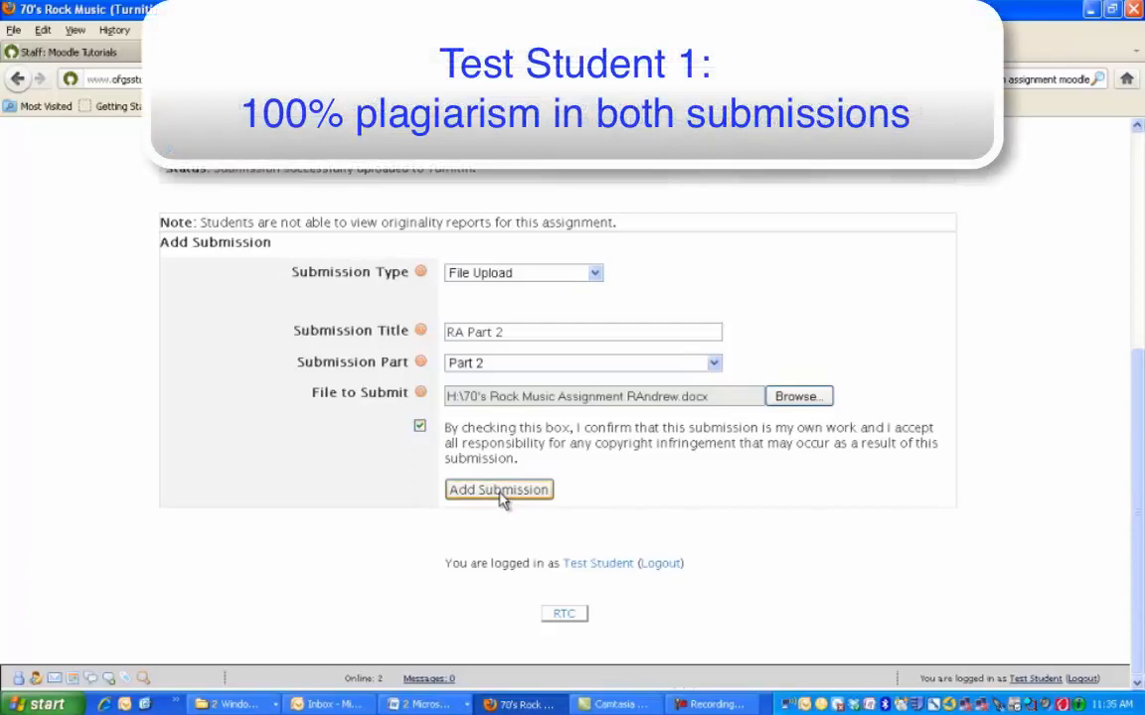
{"action": "left_click", "coordinate": [500, 490]}
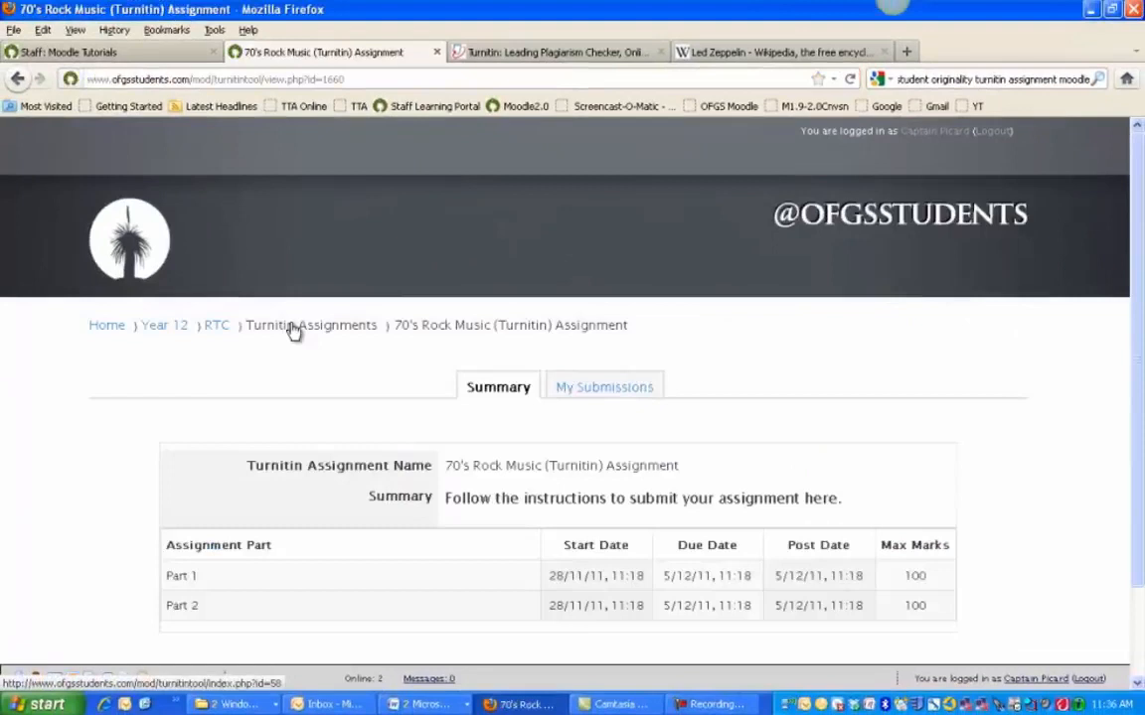
- In the second student's submissions, prepare a Part 1 text submission titled "CP Part A" that includes the first paragraph of the Wikipedia Led Zeppelin article
{"action": "left_click", "coordinate": [612, 390]}
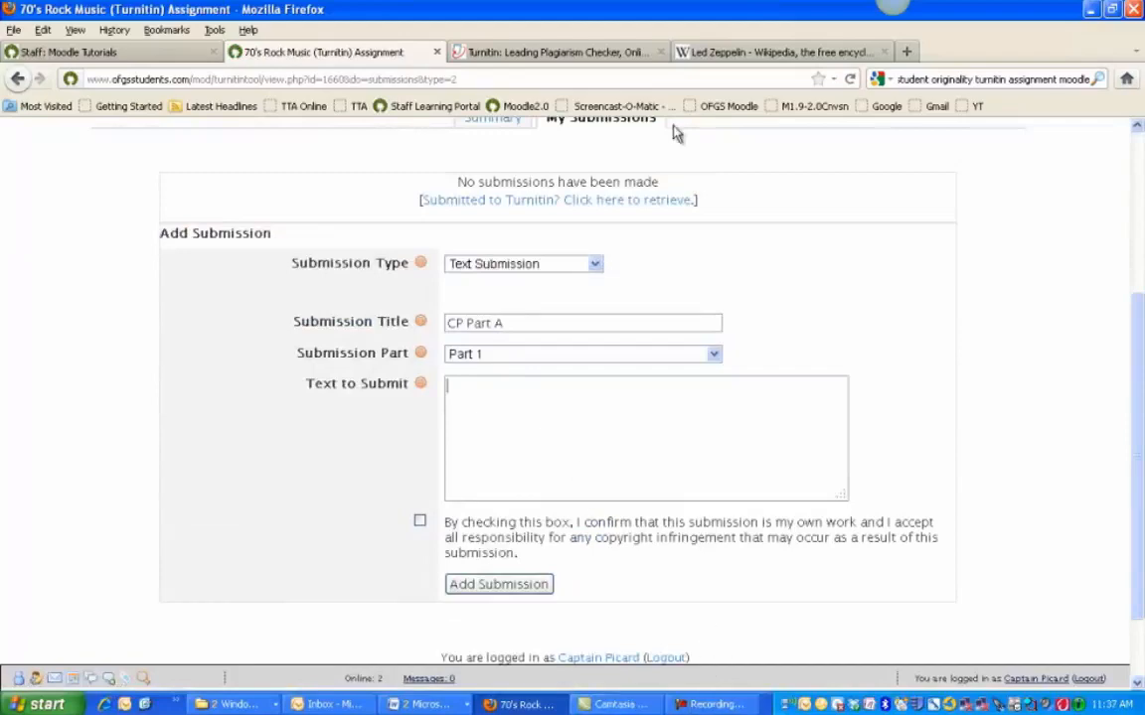
{"action": "left_click", "coordinate": [723, 54]}
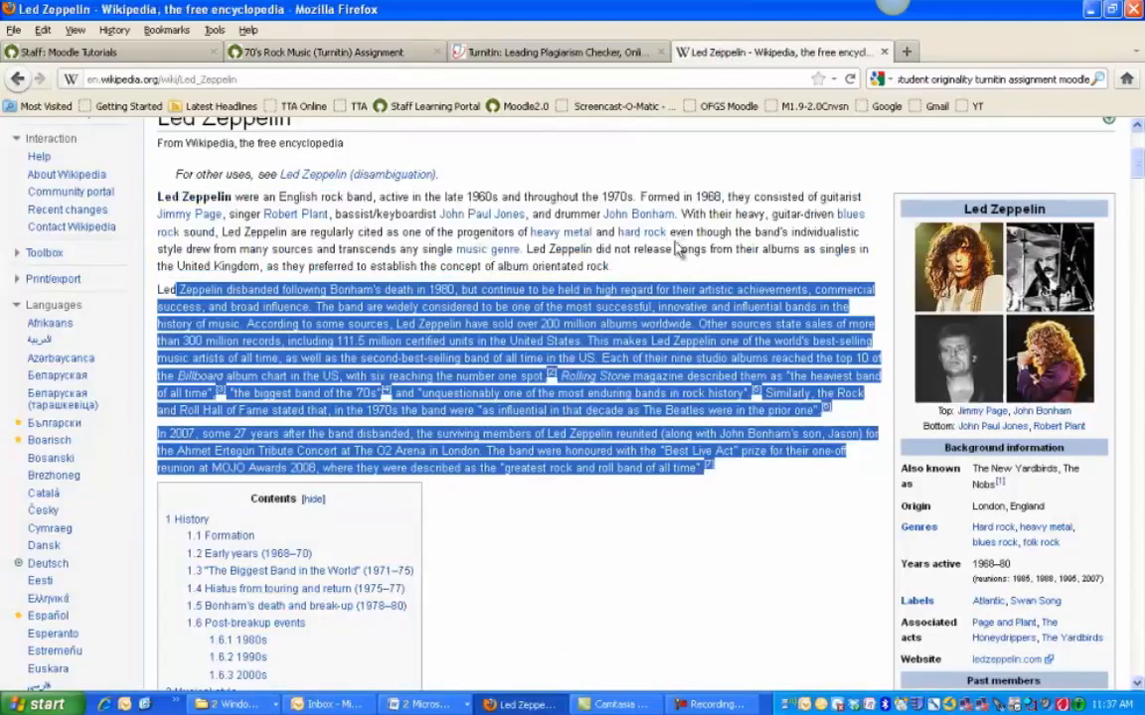
{"action": "left_click", "coordinate": [654, 271]}
{"action": "left_click_drag", "start_coordinate": [654, 270], "coordinate": [159, 210]}
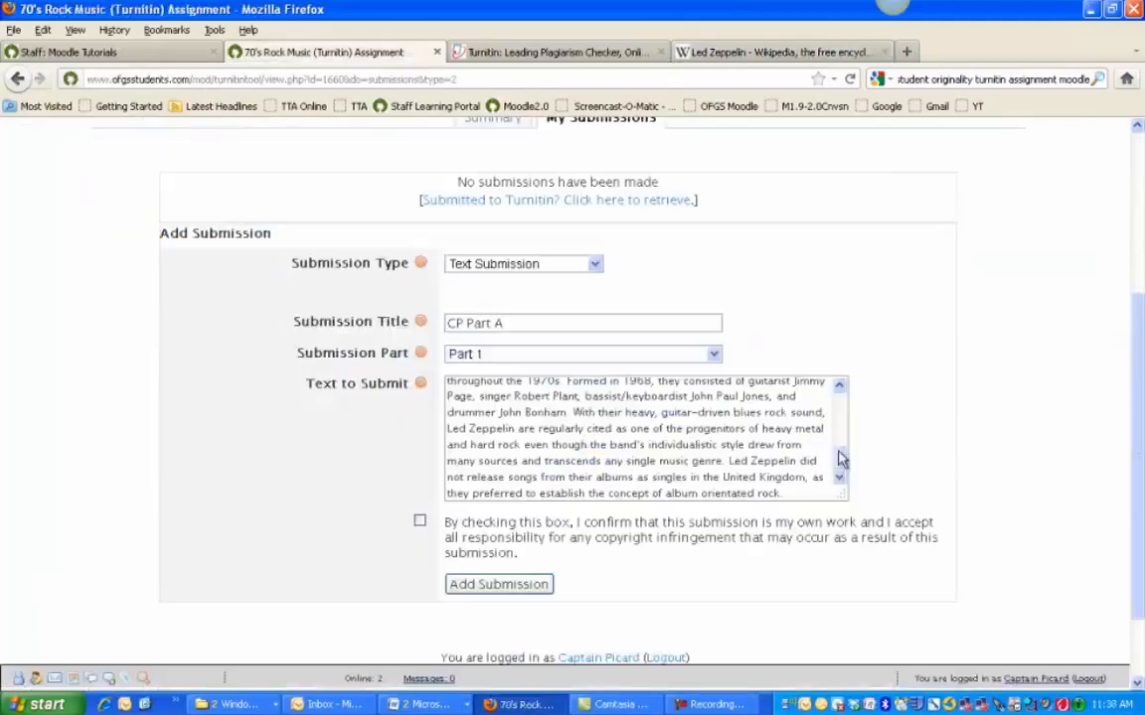
- Look through the text to submit, confirm that it is the student's own work, and add the "CP Part A" submission
{"action": "left_click_drag", "start_coordinate": [841, 460], "coordinate": [424, 522]}
{"action": "left_click", "coordinate": [421, 523]}
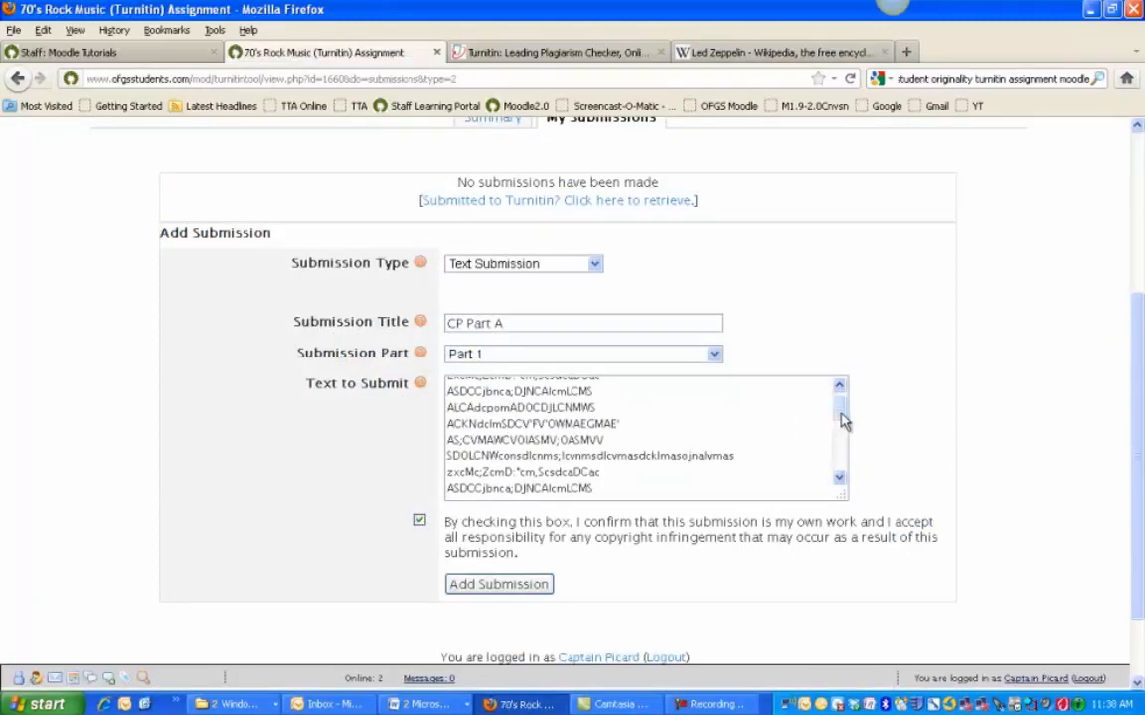
{"action": "left_click_drag", "start_coordinate": [843, 421], "coordinate": [853, 462]}
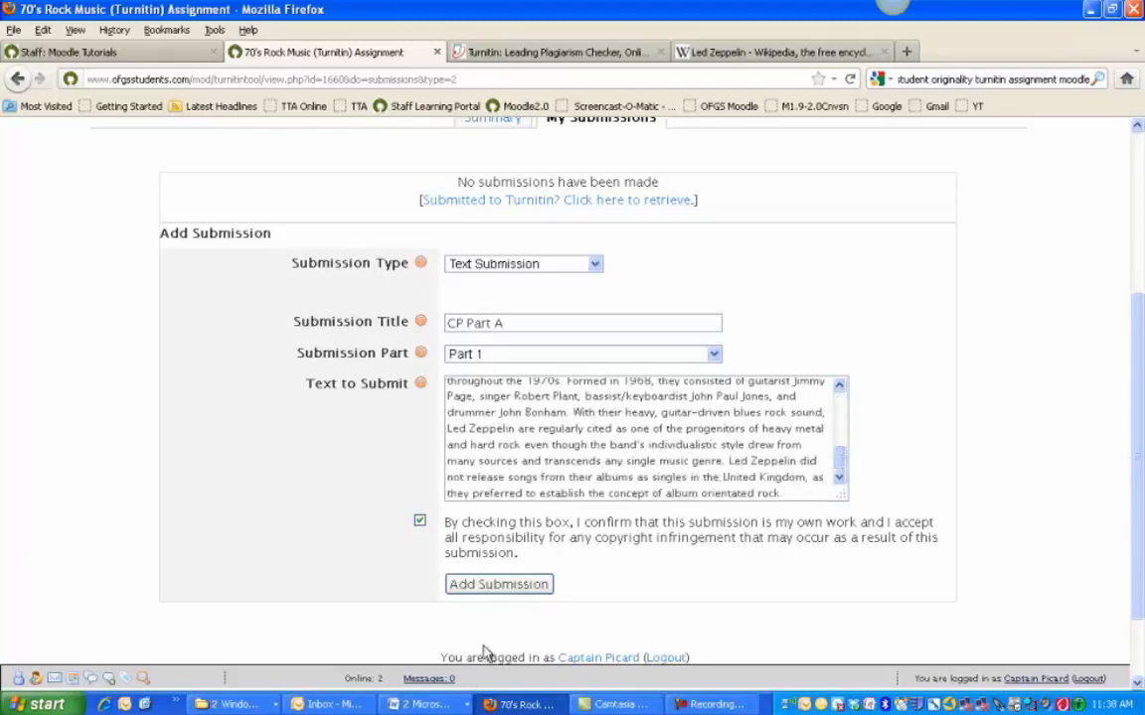
{"action": "left_click", "coordinate": [501, 586]}
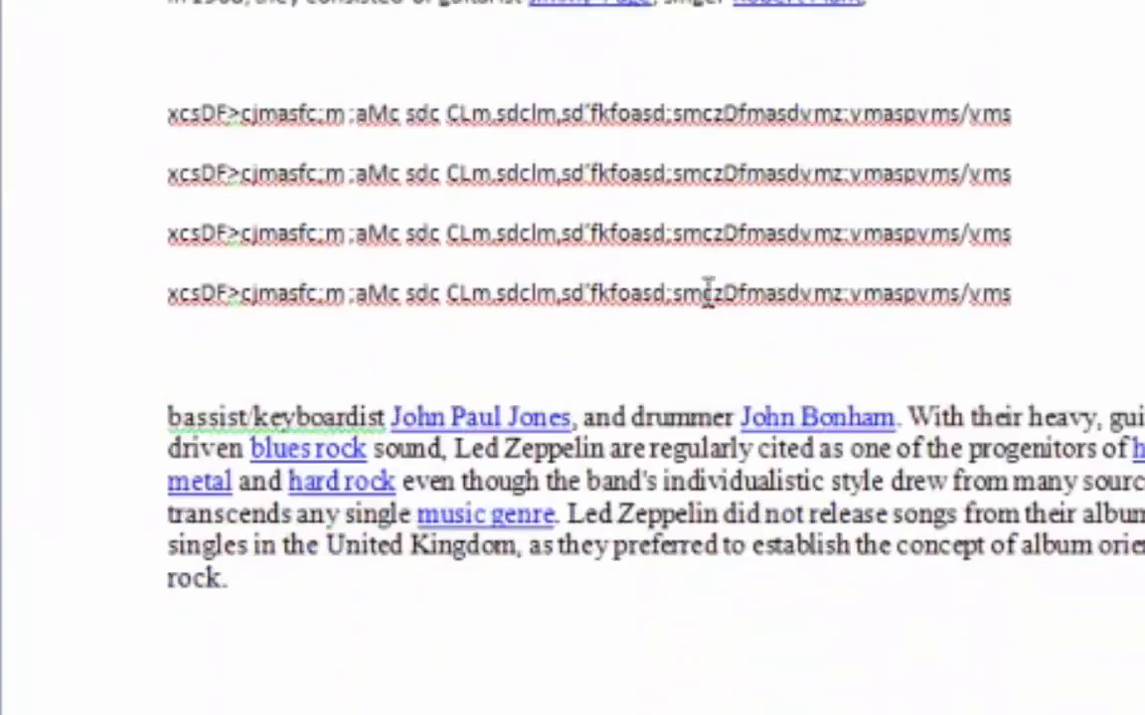
- Examine the filler lines mixed with Led Zeppelin paragraphs in the Word assignment document, and return to the student's submissions in Firefox
{"action": "scroll", "coordinate": [566, 397], "scroll_direction": "down", "scroll_amount": 10}
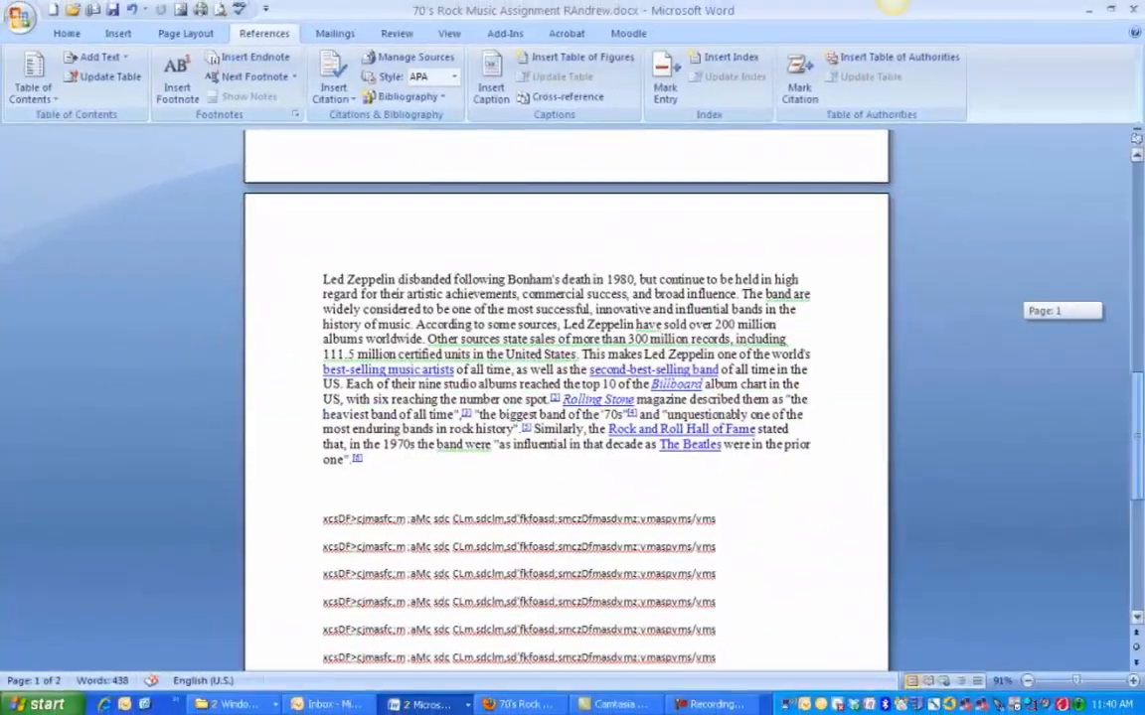
{"action": "left_click_drag", "start_coordinate": [1136, 537], "coordinate": [1136, 224]}
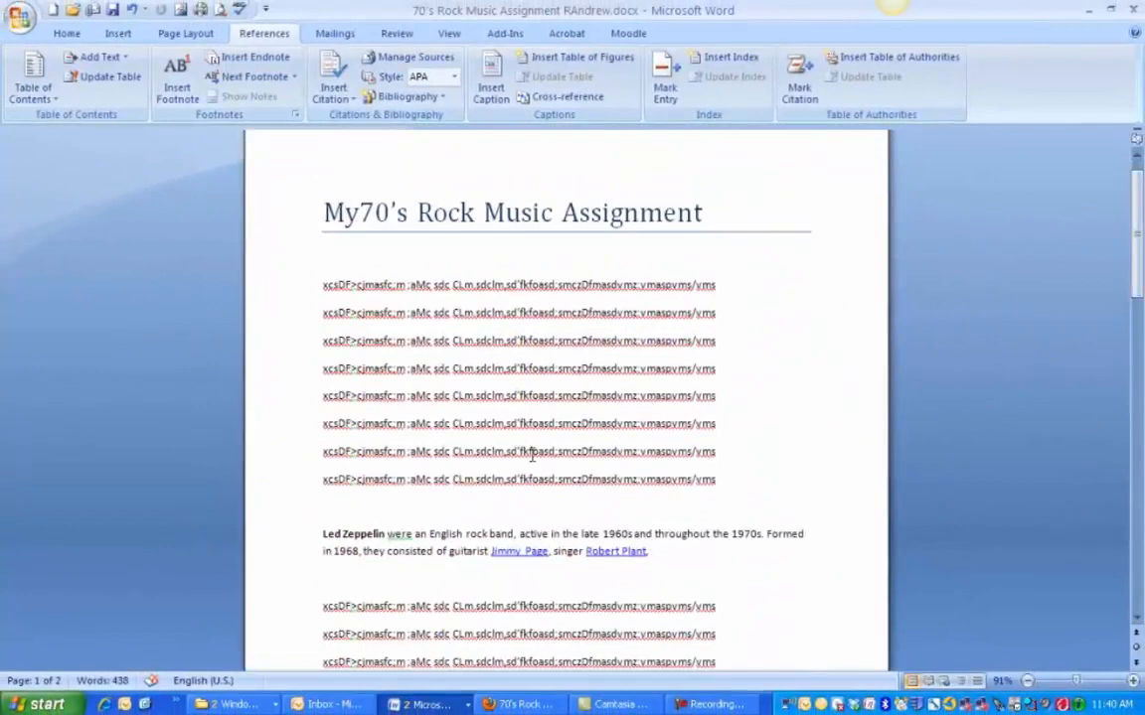
{"action": "left_click", "coordinate": [510, 706]}
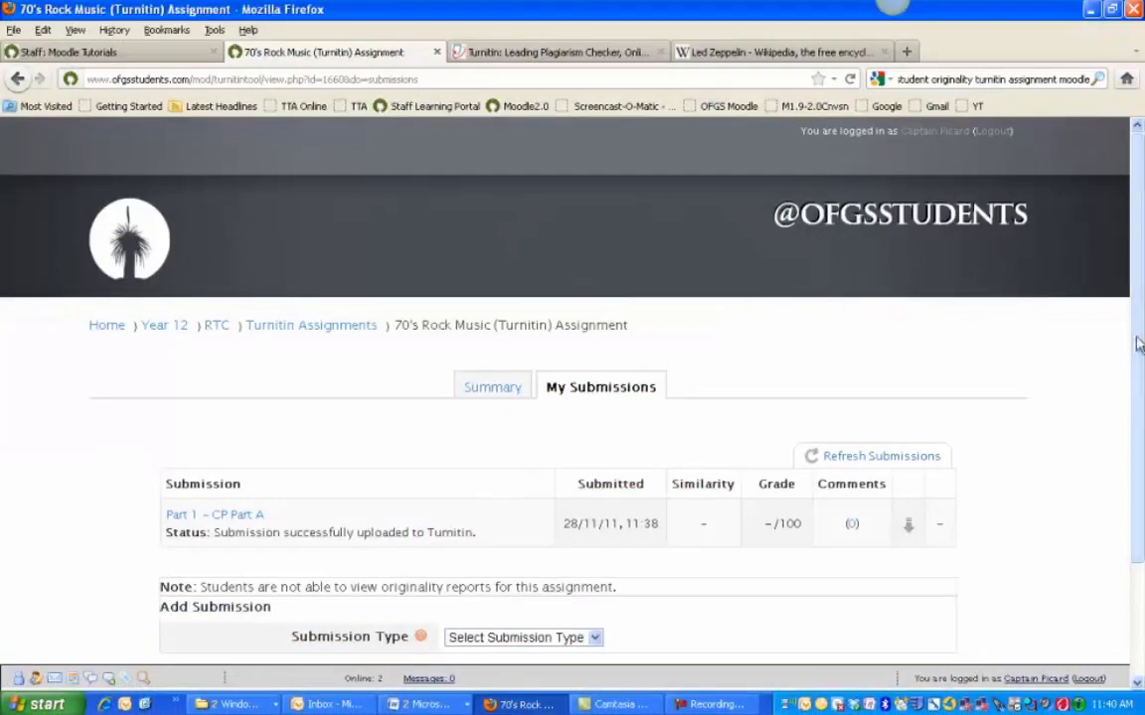
- Start a File Upload submission for Part 2 and title it "Part 2 CaptainP"
{"action": "scroll", "coordinate": [636, 496], "scroll_direction": "down", "scroll_amount": 3}
{"action": "left_click", "coordinate": [509, 511]}
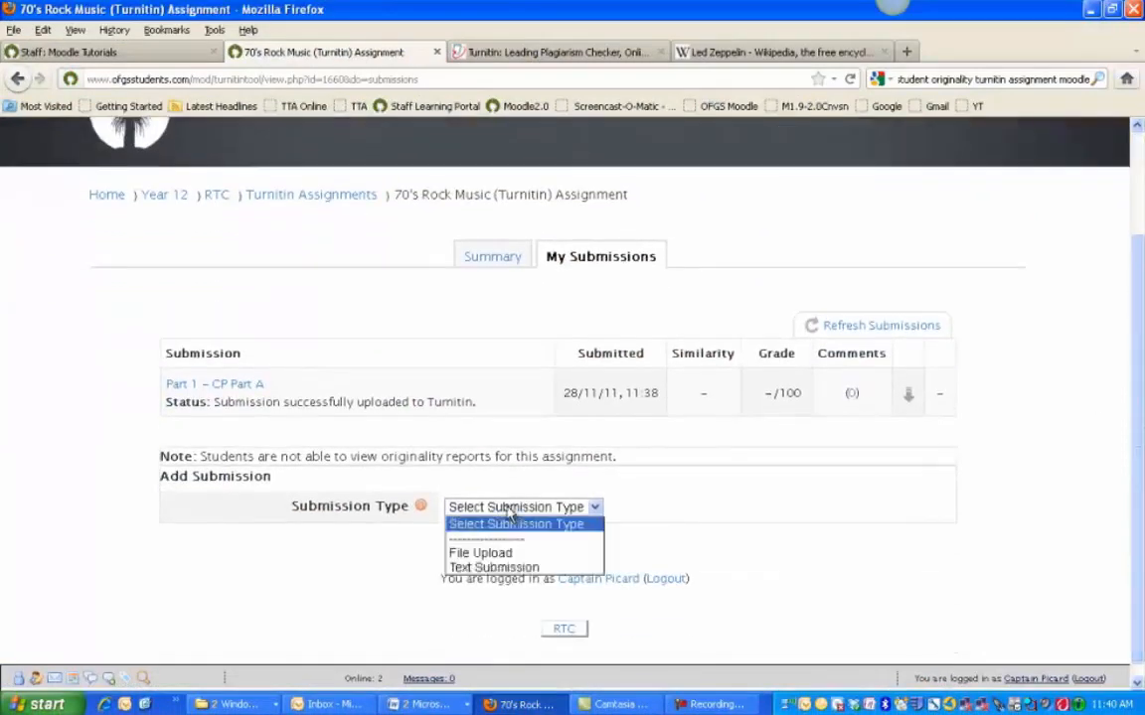
{"action": "left_click", "coordinate": [490, 552]}
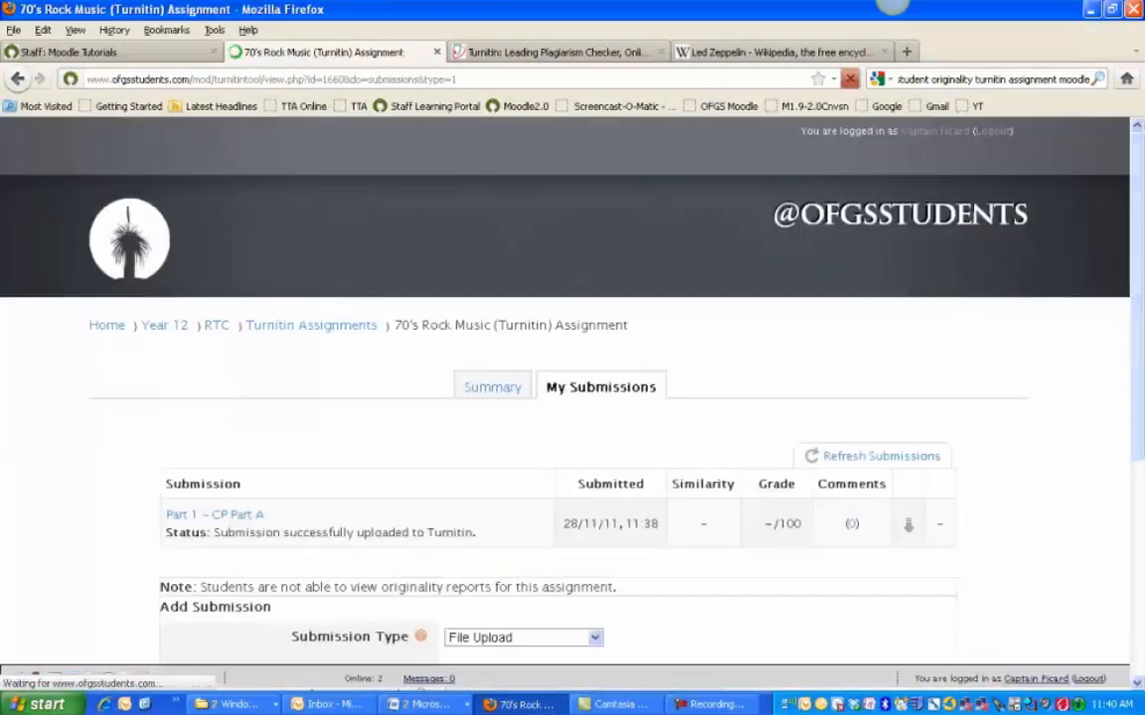
{"action": "scroll", "coordinate": [894, 489], "scroll_direction": "down", "scroll_amount": 5}
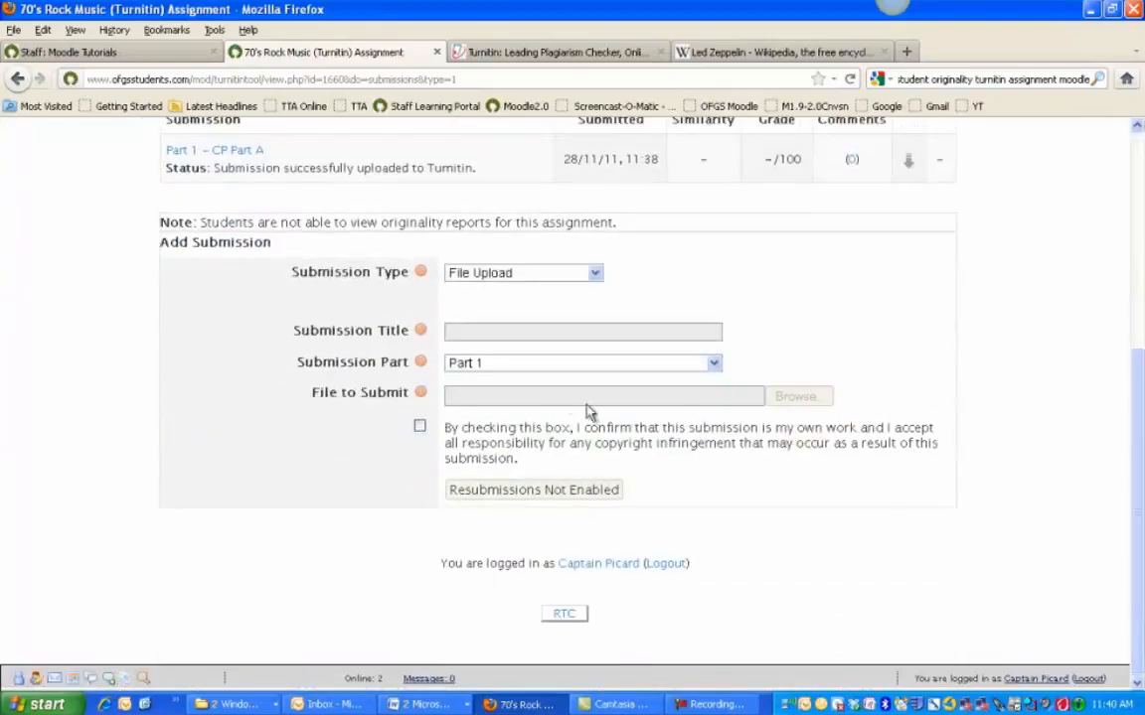
{"action": "left_click", "coordinate": [536, 369]}
{"action": "left_click", "coordinate": [510, 396]}
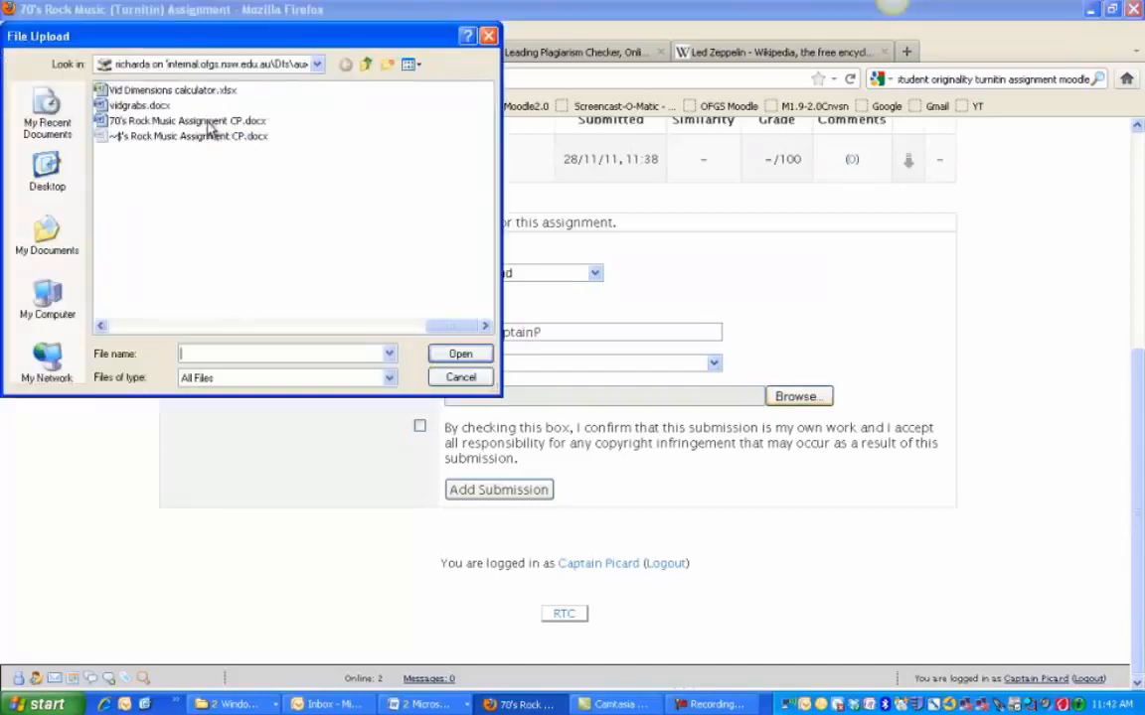
- Attach "70's Rock Music Assignment CP.docx", confirm that it is the student's own work, add the submission, and review the submission list
{"action": "left_click", "coordinate": [189, 120]}
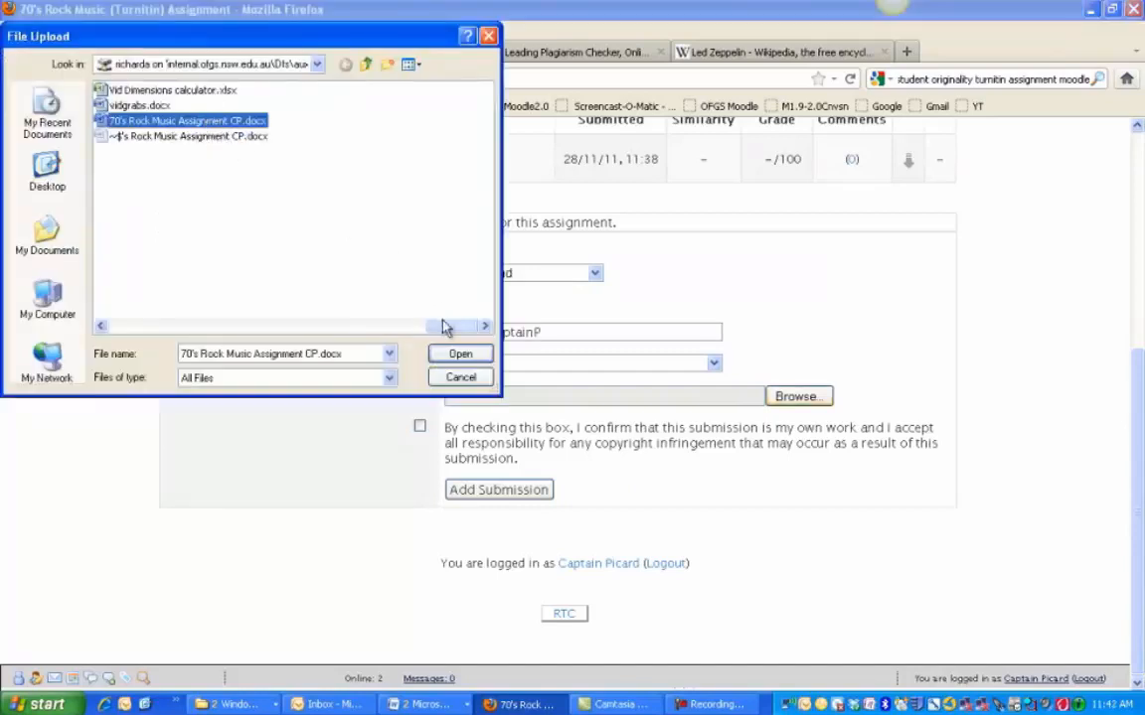
{"action": "left_click", "coordinate": [457, 354]}
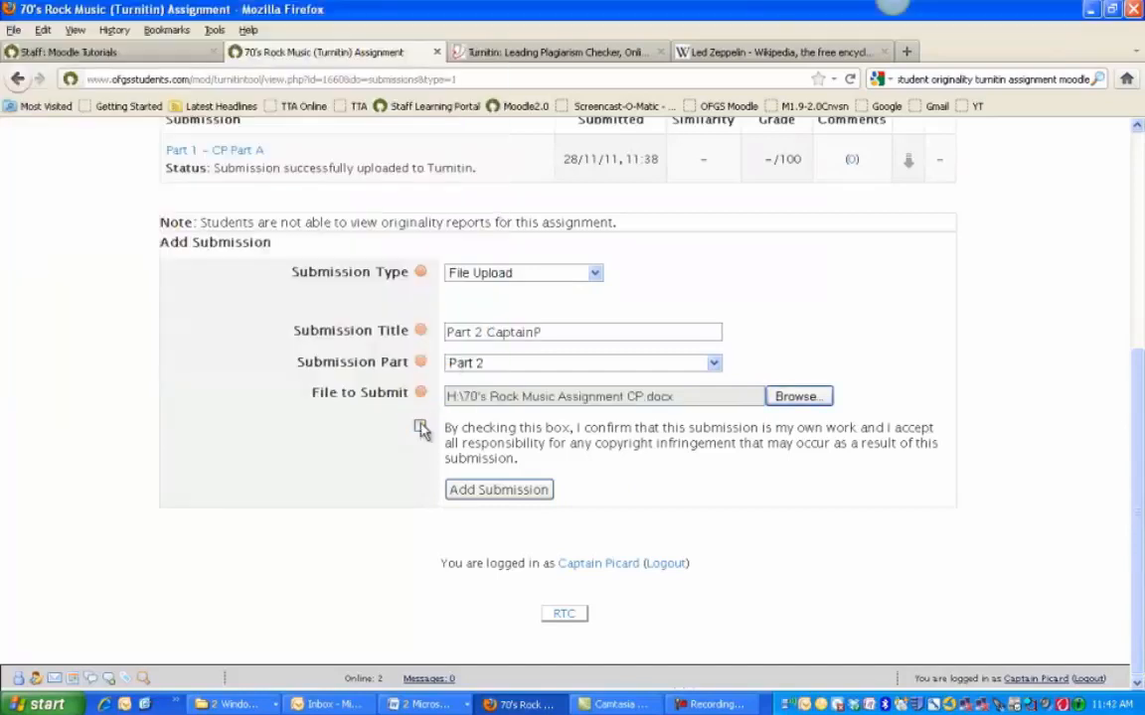
{"action": "left_click", "coordinate": [420, 428]}
{"action": "left_click", "coordinate": [508, 499]}
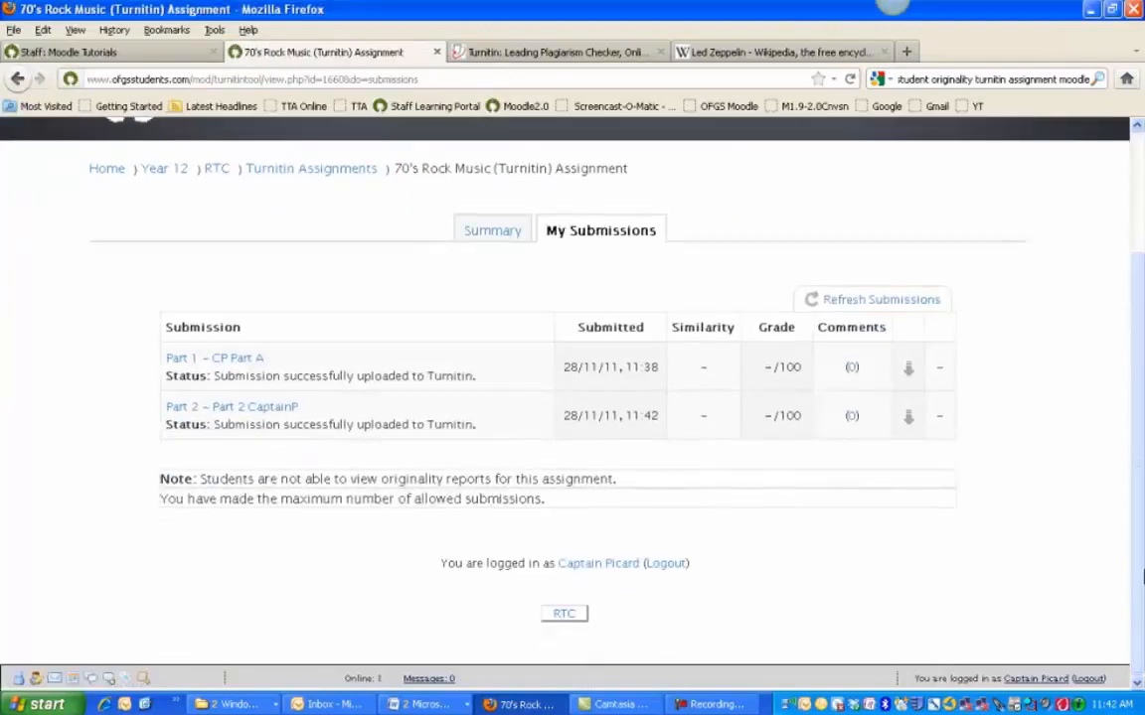
{"action": "left_click_drag", "start_coordinate": [1141, 574], "coordinate": [1140, 541]}
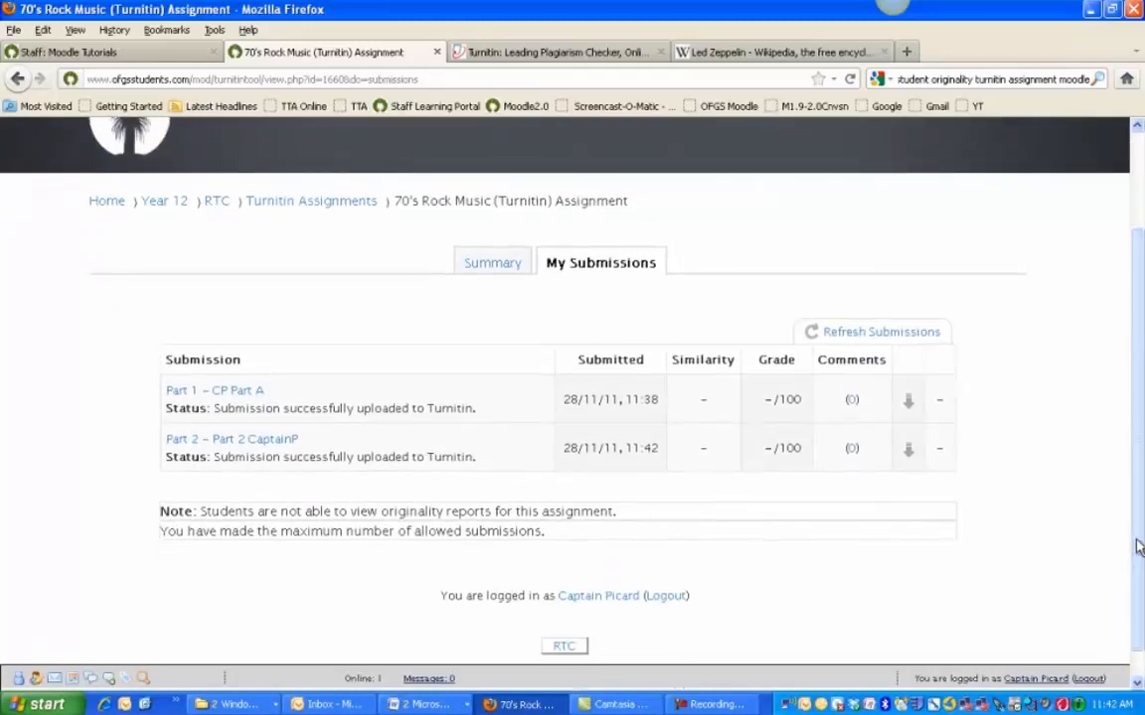
{"action": "left_click_drag", "start_coordinate": [1140, 546], "coordinate": [1132, 505]}
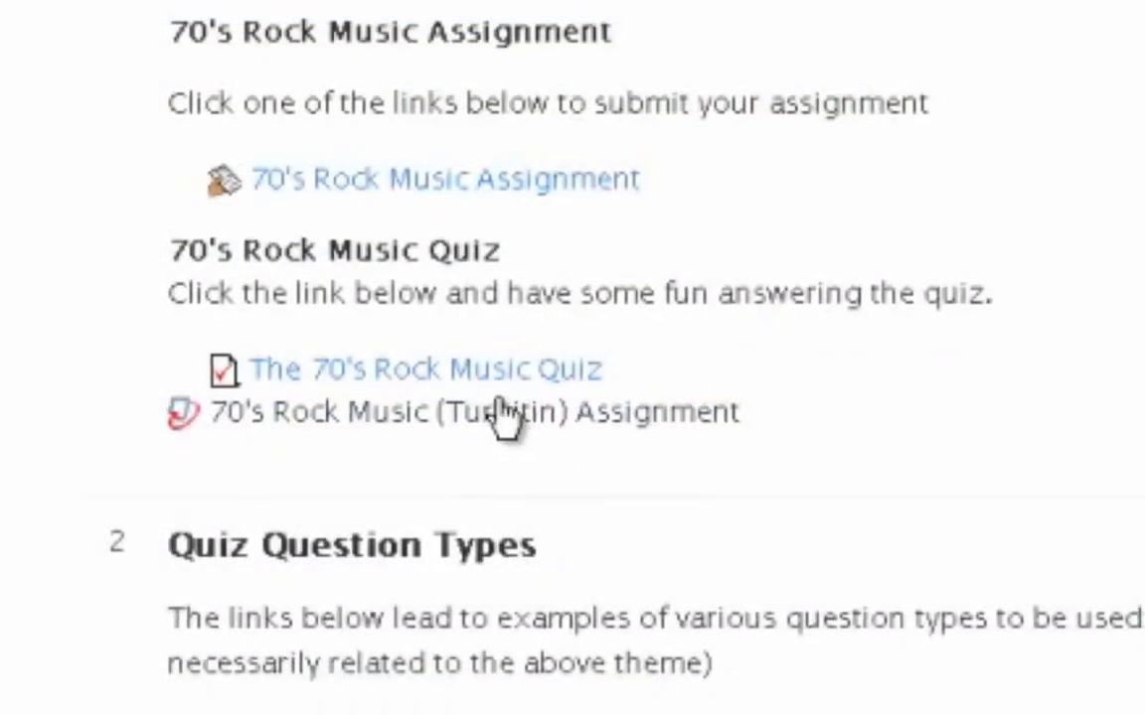
- Open the 70's Rock Music (Turnitin) Assignment as the teacher, and examine its part summary and paper submission page
{"action": "left_click", "coordinate": [507, 411]}
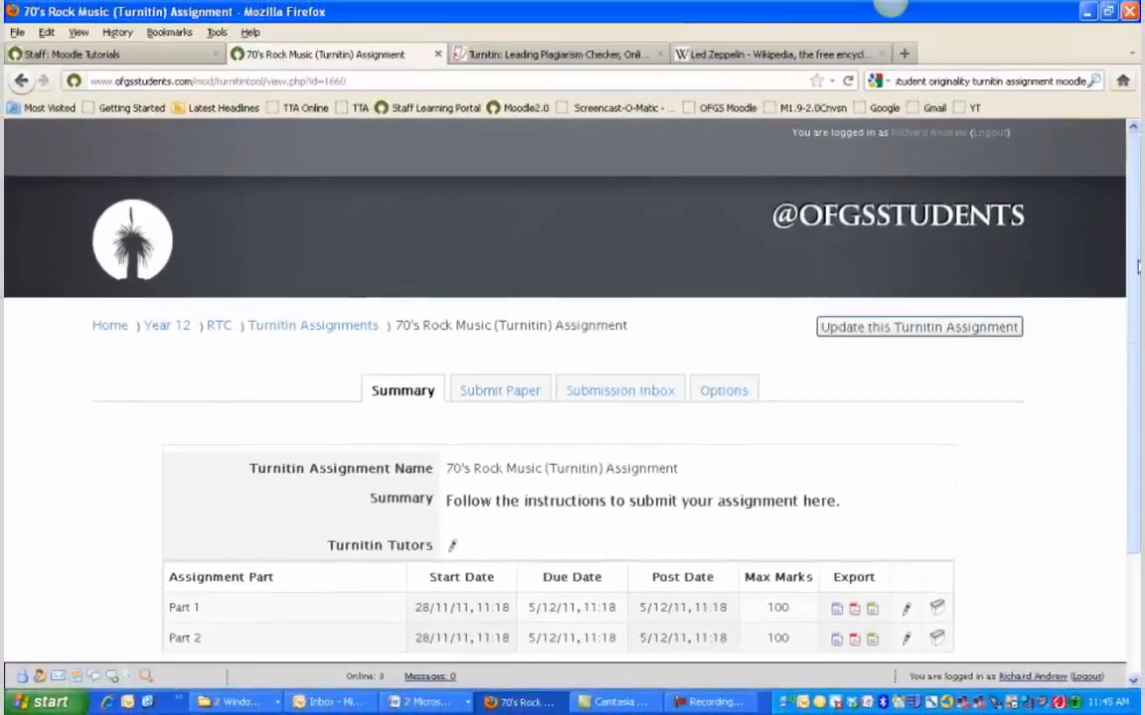
{"action": "left_click_drag", "start_coordinate": [1138, 266], "coordinate": [1137, 370]}
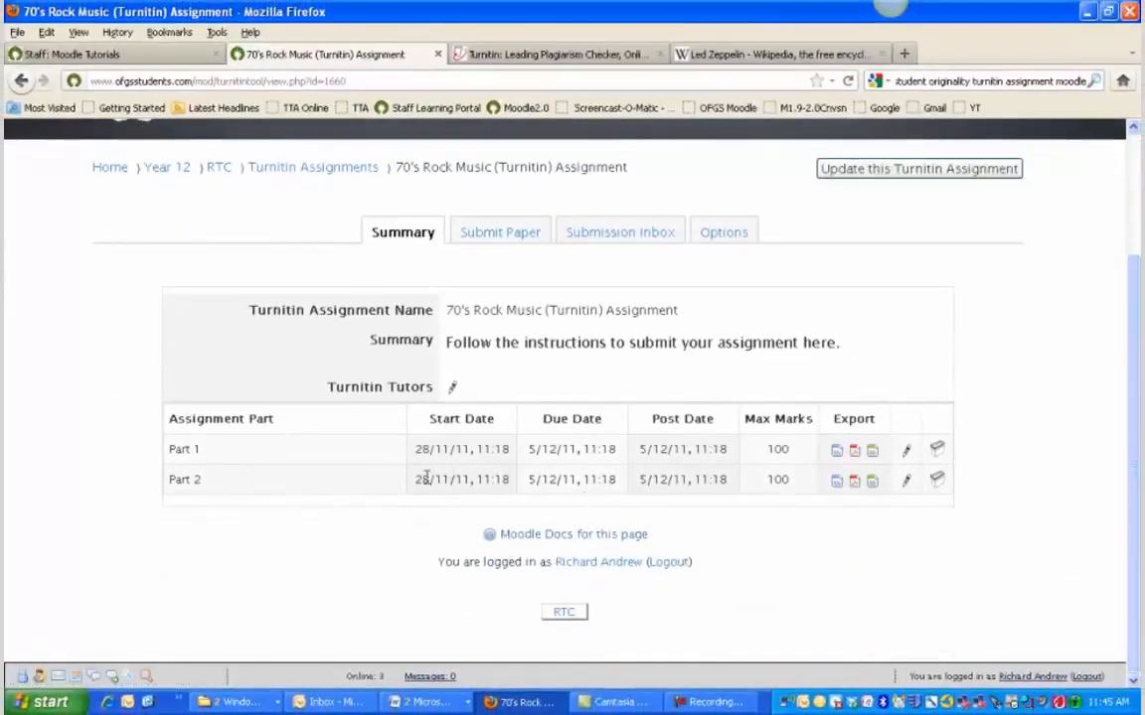
{"action": "left_click", "coordinate": [515, 233]}
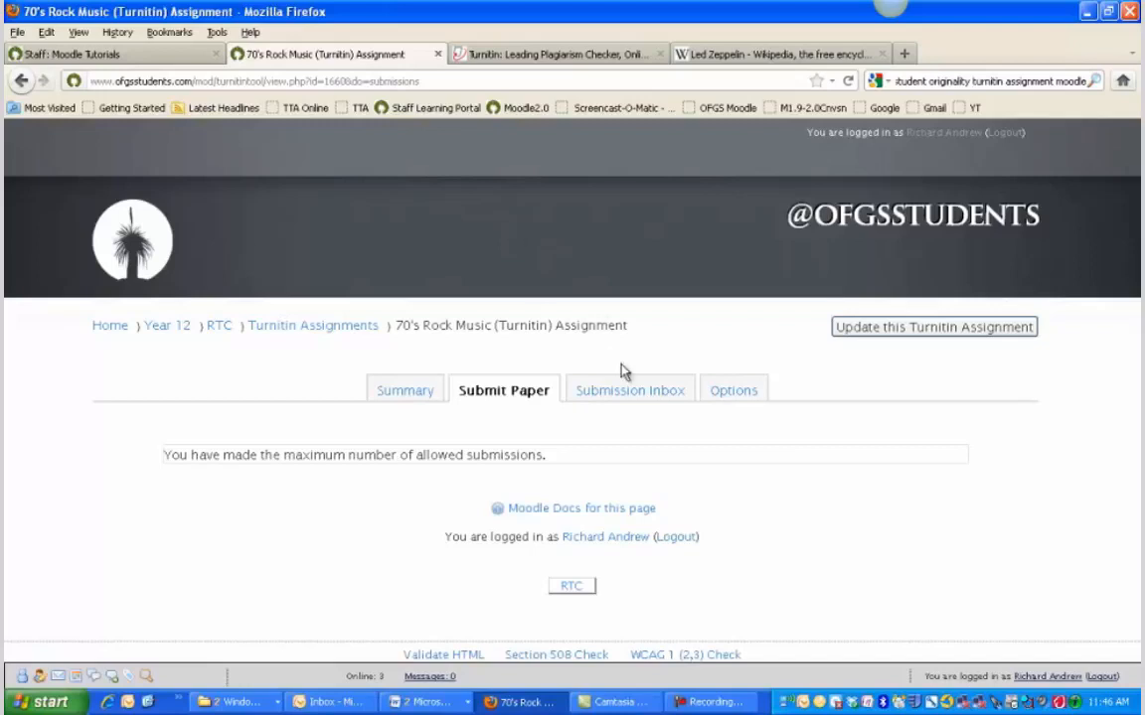
- Look over the similarity scores in the assignment's submission inbox and open the originality report for the "RA Part 1" paper
{"action": "left_click", "coordinate": [627, 391]}
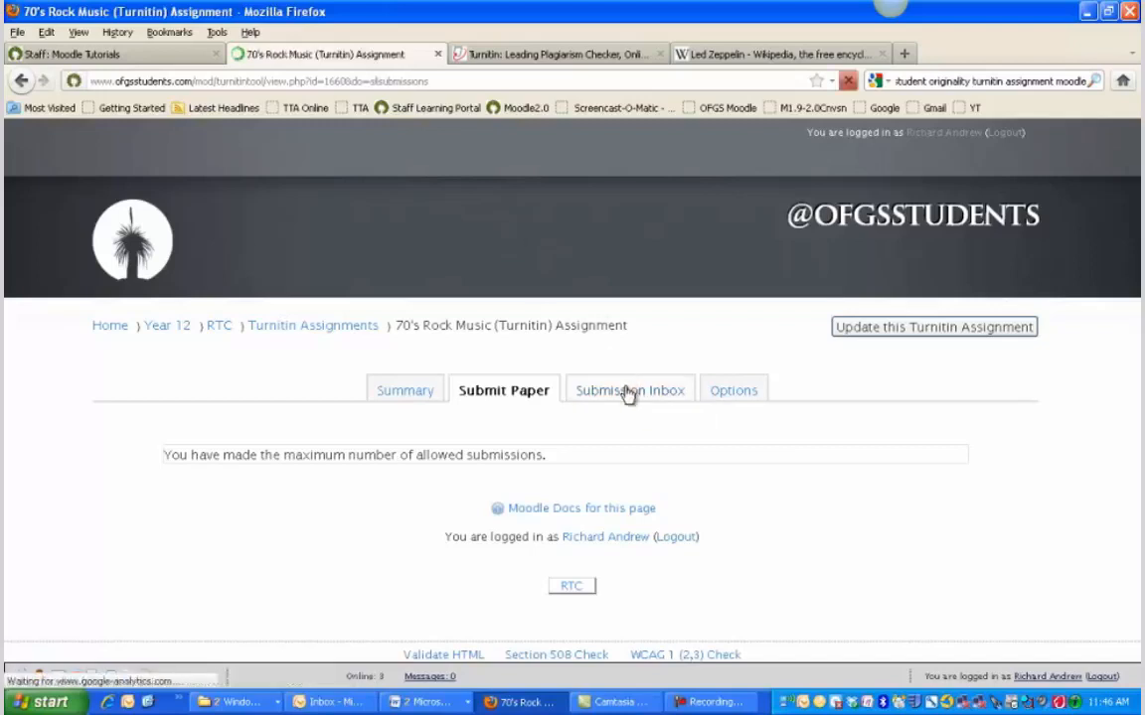
{"action": "scroll", "coordinate": [688, 565], "scroll_direction": "down", "scroll_amount": 3}
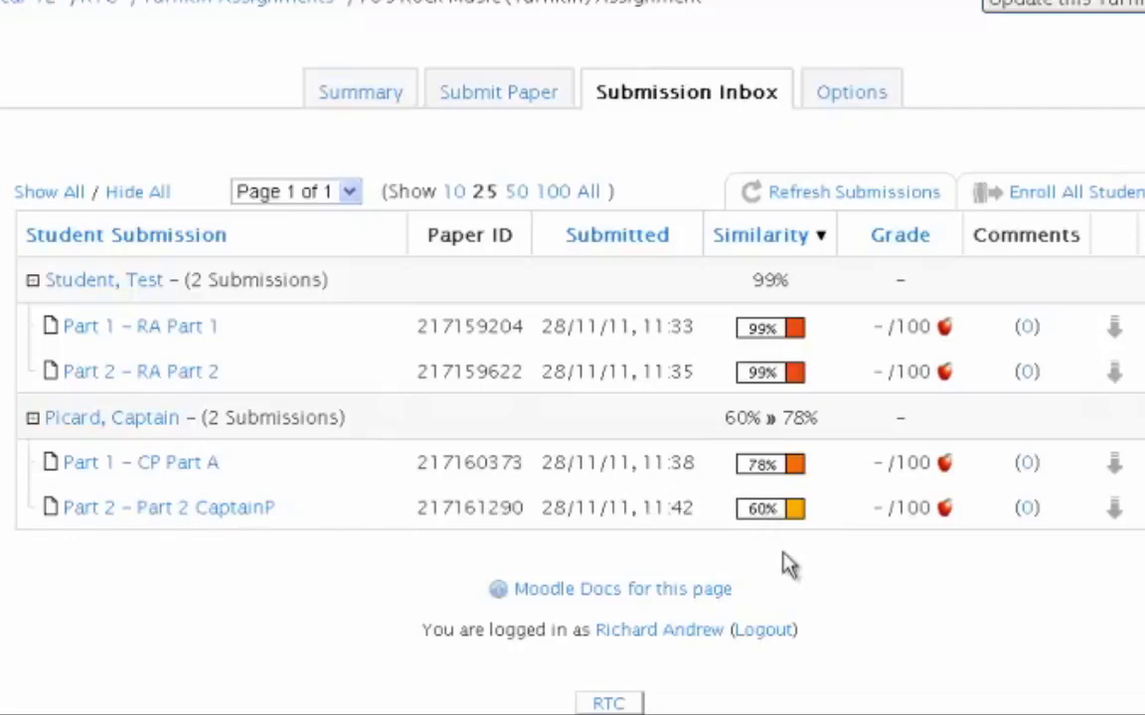
{"action": "left_click", "coordinate": [797, 330]}
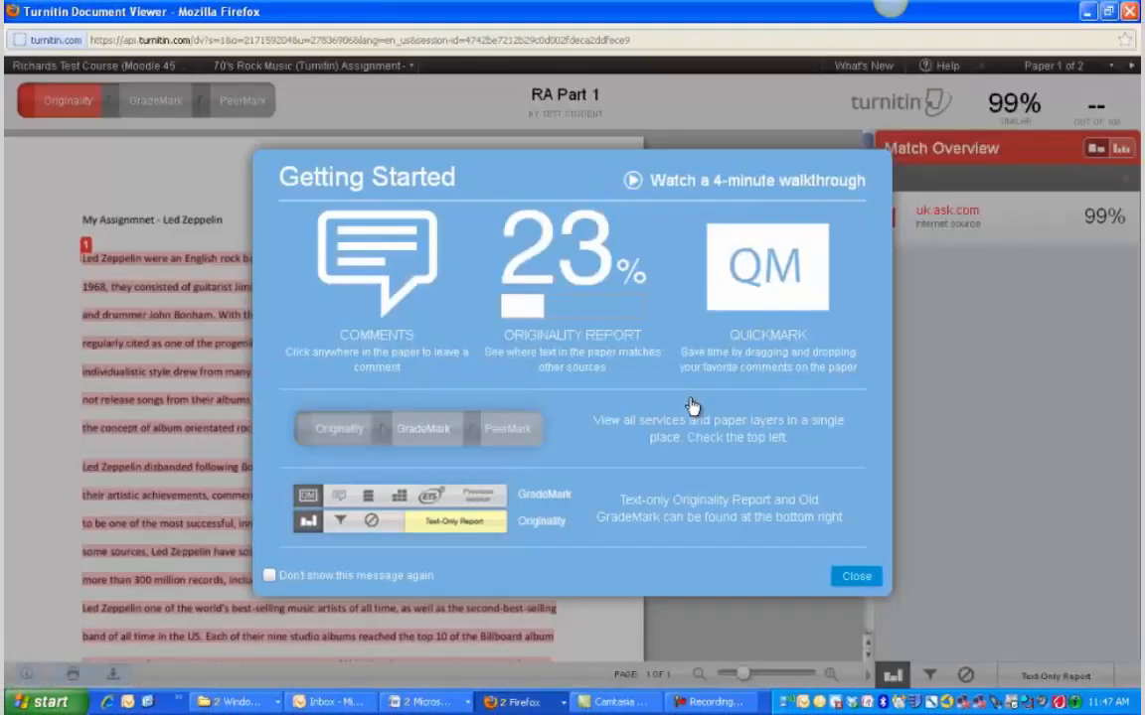
- Dismiss the Getting Started introduction and examine the highlighted text and its matched source in the "RA Part 1" originality report
{"action": "left_click", "coordinate": [661, 186]}
{"action": "left_click", "coordinate": [853, 576]}
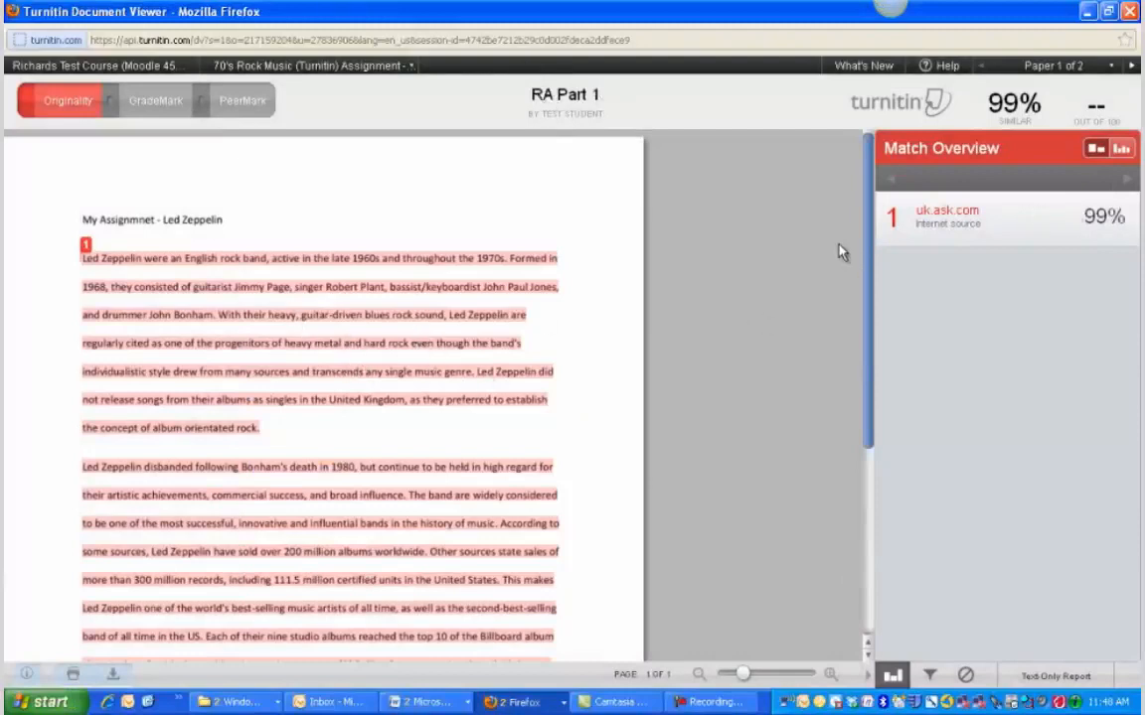
{"action": "left_click_drag", "start_coordinate": [871, 254], "coordinate": [849, 191]}
{"action": "mouse_move", "coordinate": [937, 212]}
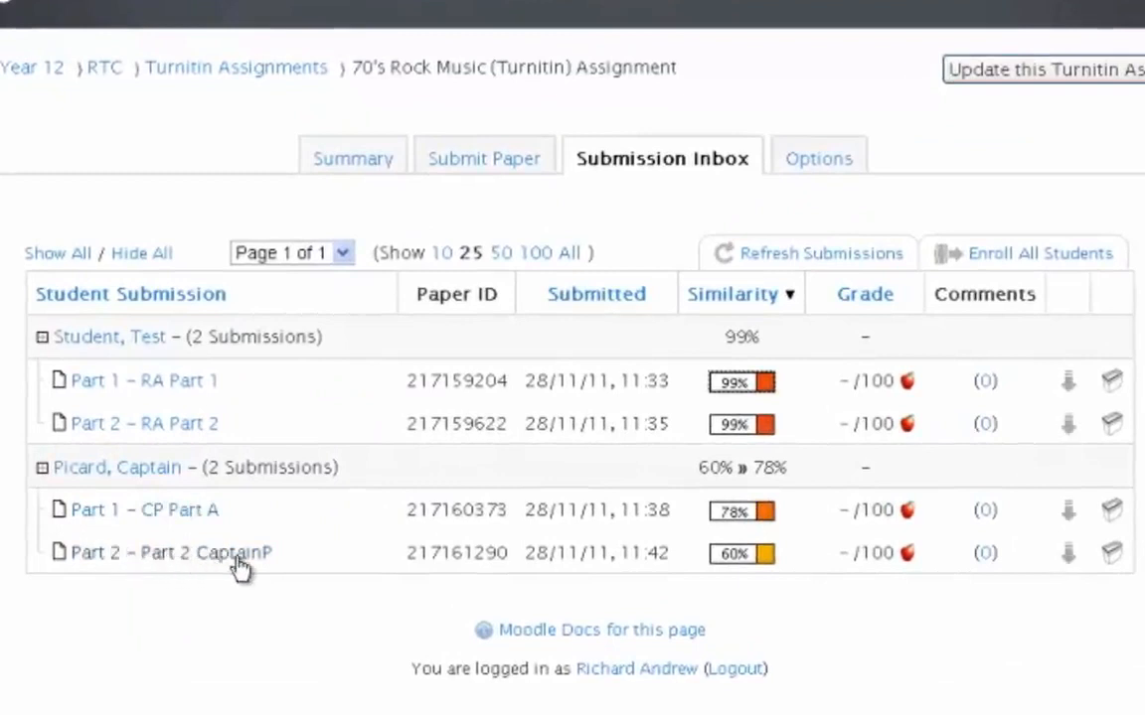
- Open the originality report for the "Part 2 CaptainP" paper from the submission inbox and examine its highlighted matches
{"action": "left_click", "coordinate": [767, 563]}
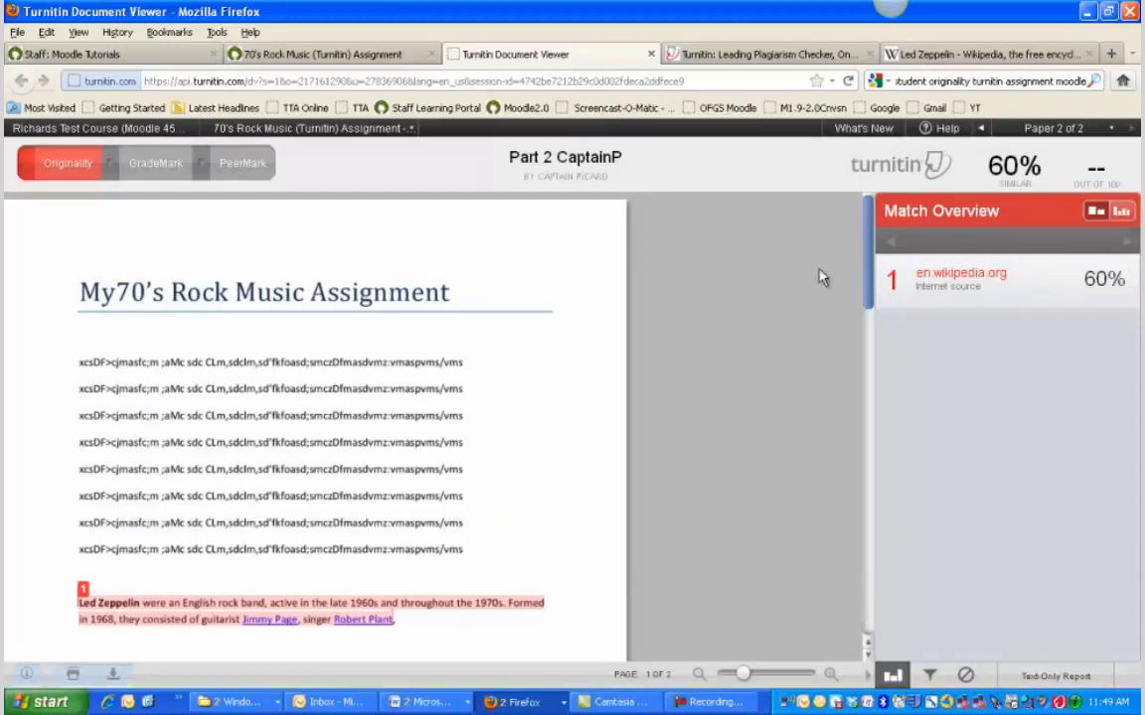
{"action": "left_click_drag", "start_coordinate": [862, 247], "coordinate": [205, 387]}
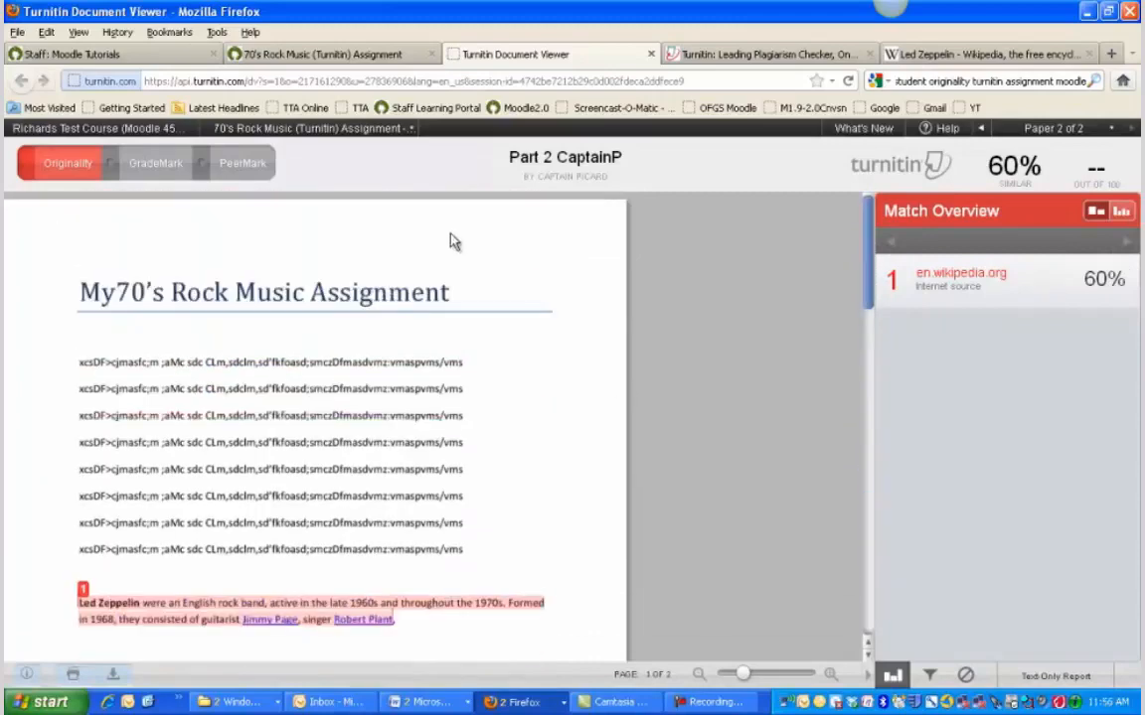
- Switch the "Part 2 CaptainP" paper to GradeMark, save a short test comment on the third filler line, and review the marked paper
{"action": "left_click", "coordinate": [153, 167]}
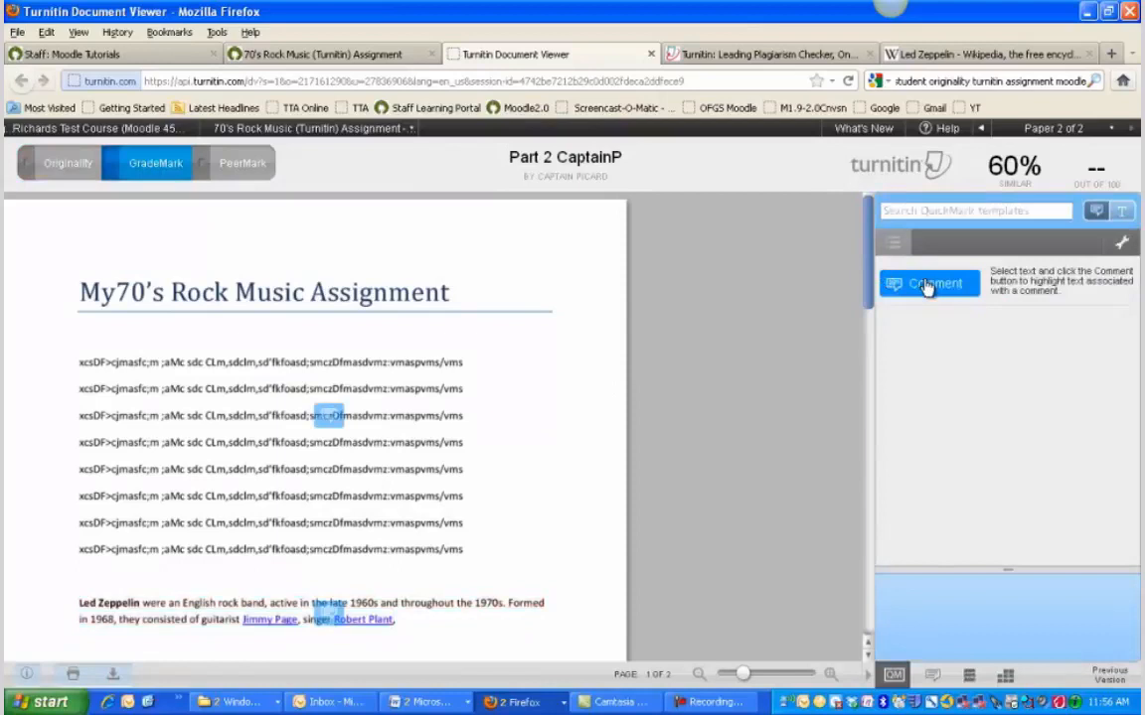
{"action": "left_click", "coordinate": [926, 285]}
{"action": "type", "text": "zuz"}
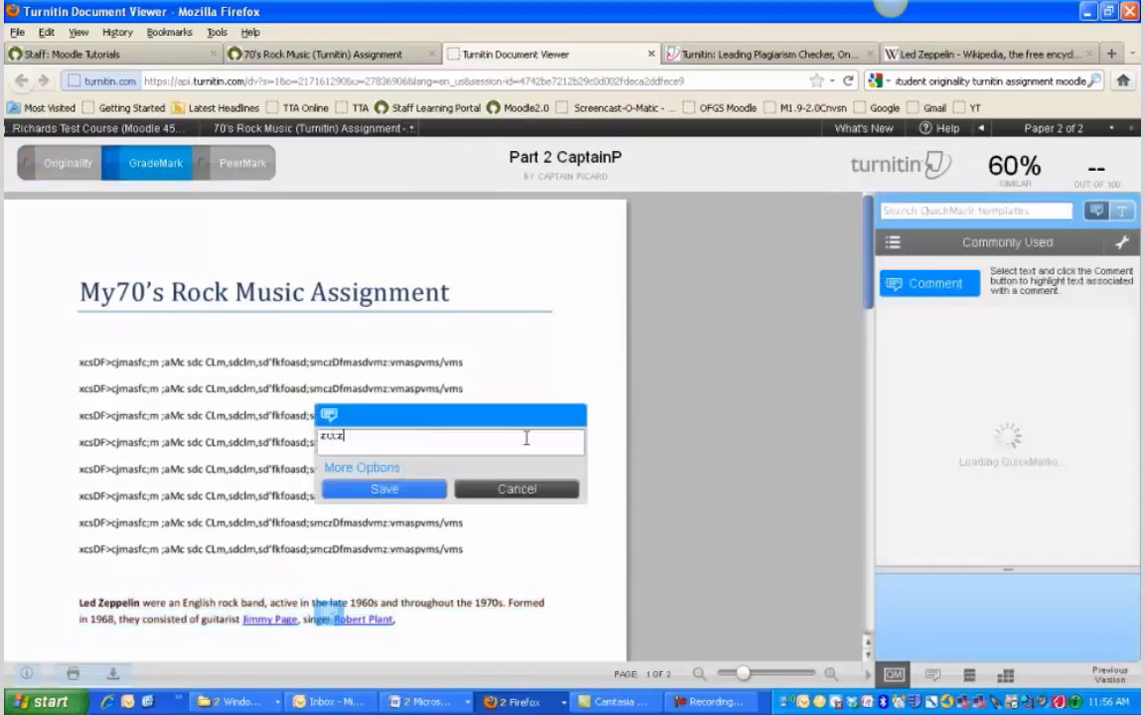
{"action": "type", "text": "czcz"}
{"action": "left_click", "coordinate": [387, 489]}
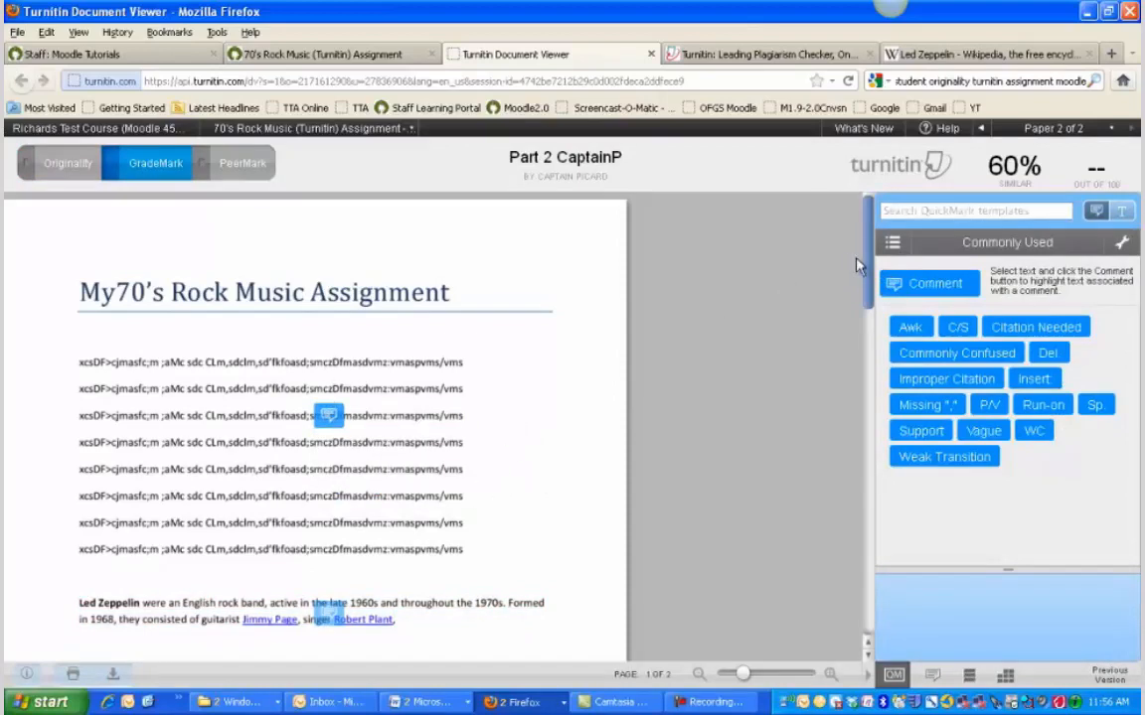
{"action": "left_click_drag", "start_coordinate": [869, 286], "coordinate": [857, 252]}
{"action": "scroll", "coordinate": [783, 237], "scroll_direction": "down", "scroll_amount": 1}
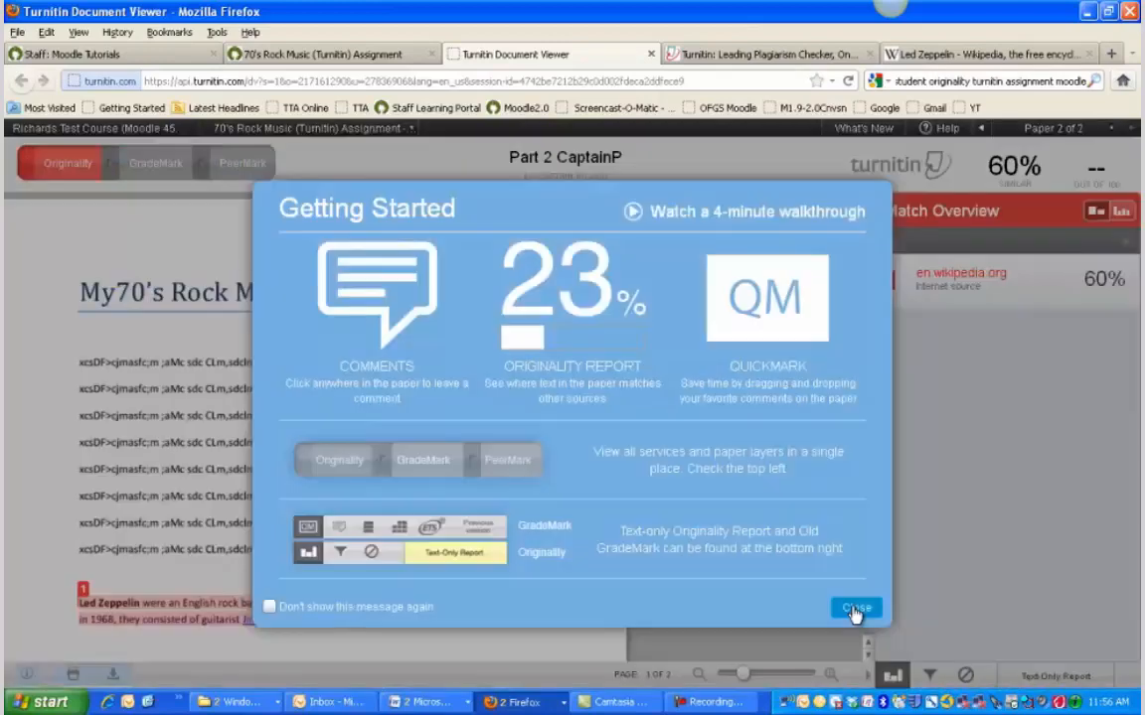